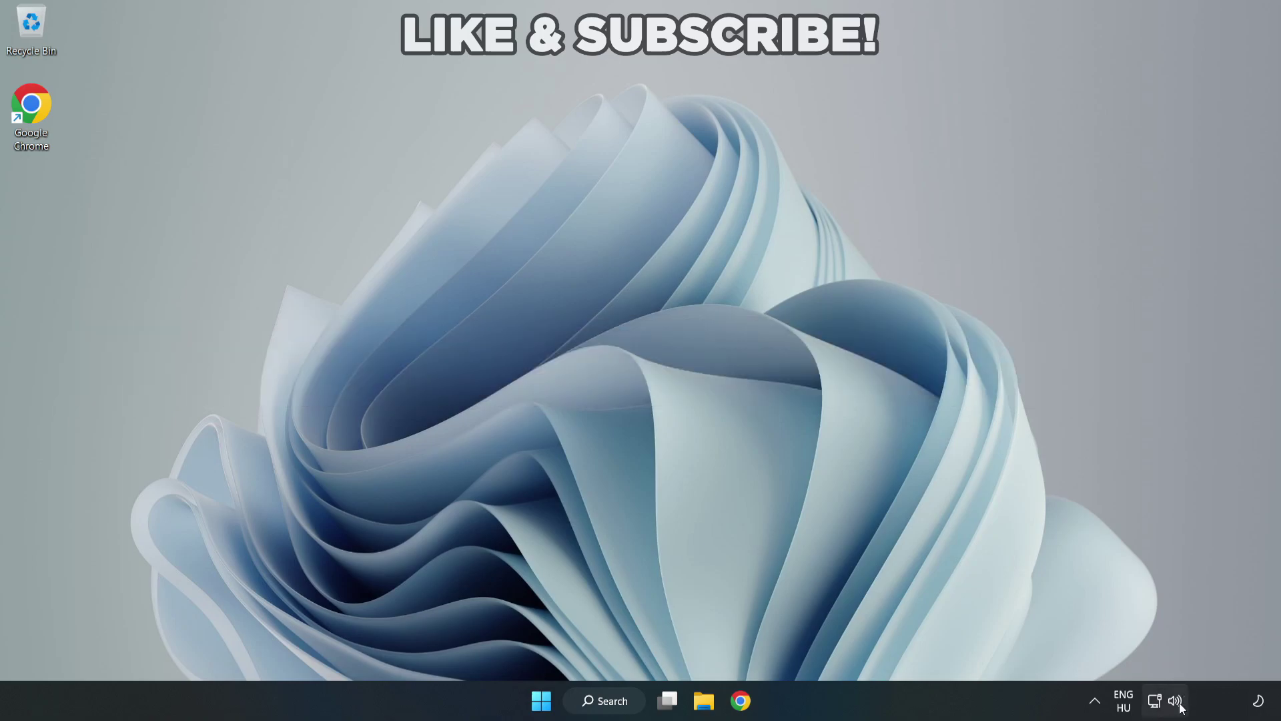
- Switch the sound output from CABLE Input to Speakers (High Definition Audio Device) in Quick Settings
{"action": "left_click", "coordinate": [1177, 705]}
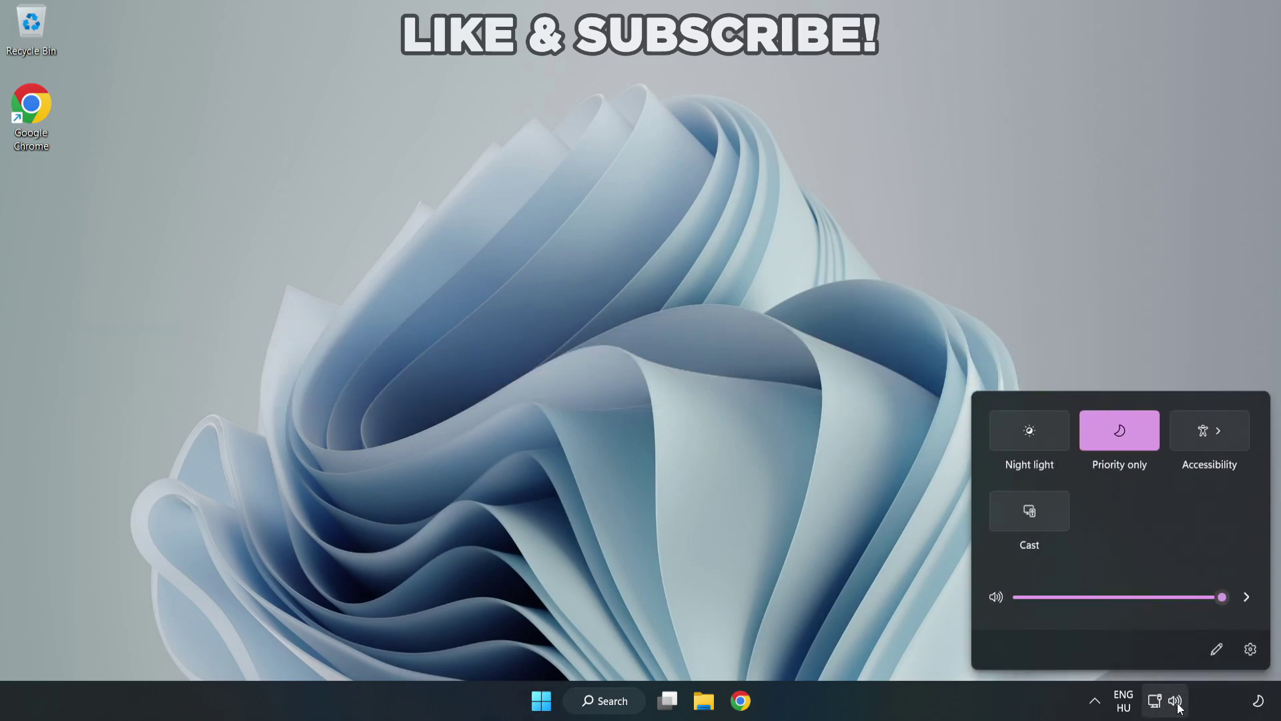
{"action": "left_click", "coordinate": [1246, 598]}
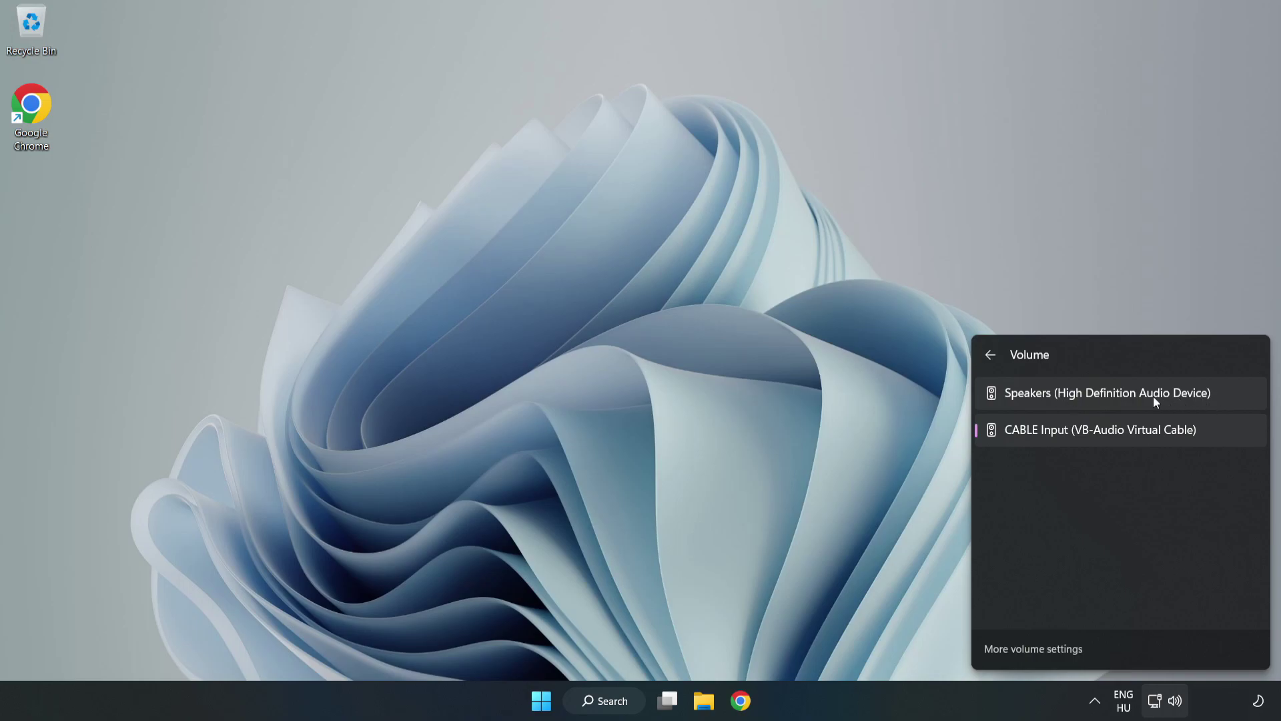
{"action": "left_click", "coordinate": [1238, 399]}
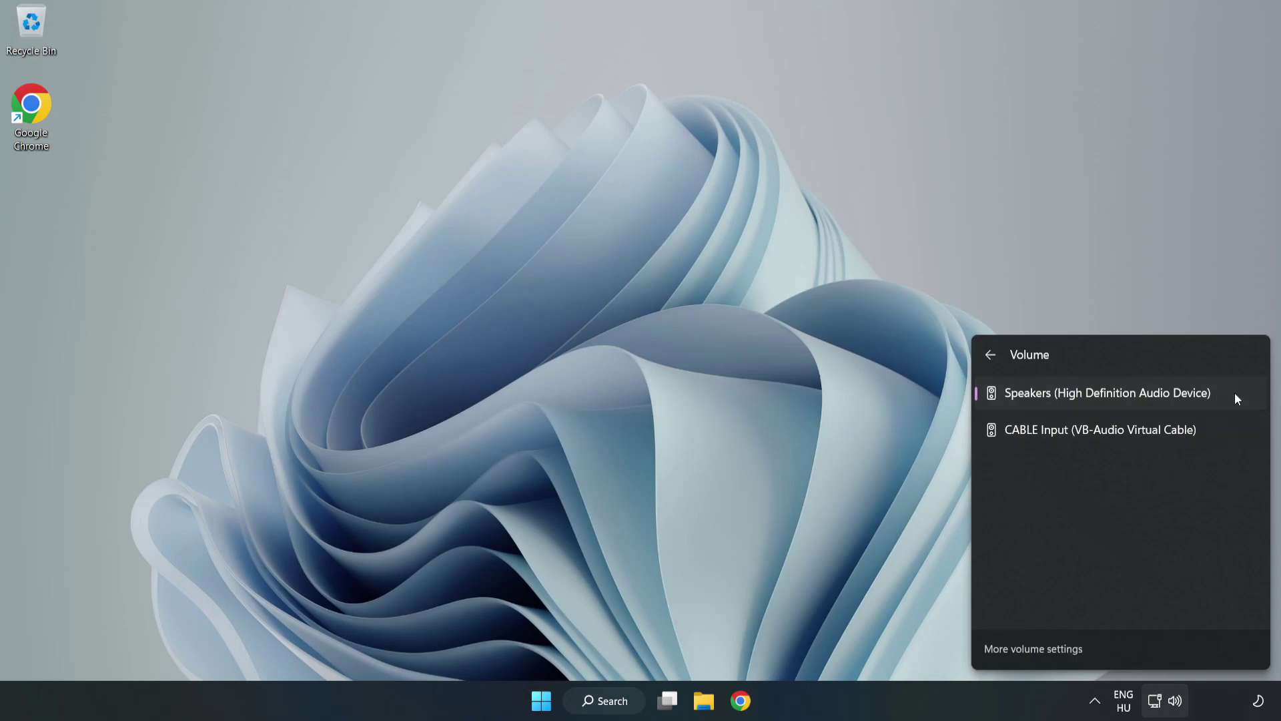
{"action": "left_click", "coordinate": [622, 347]}
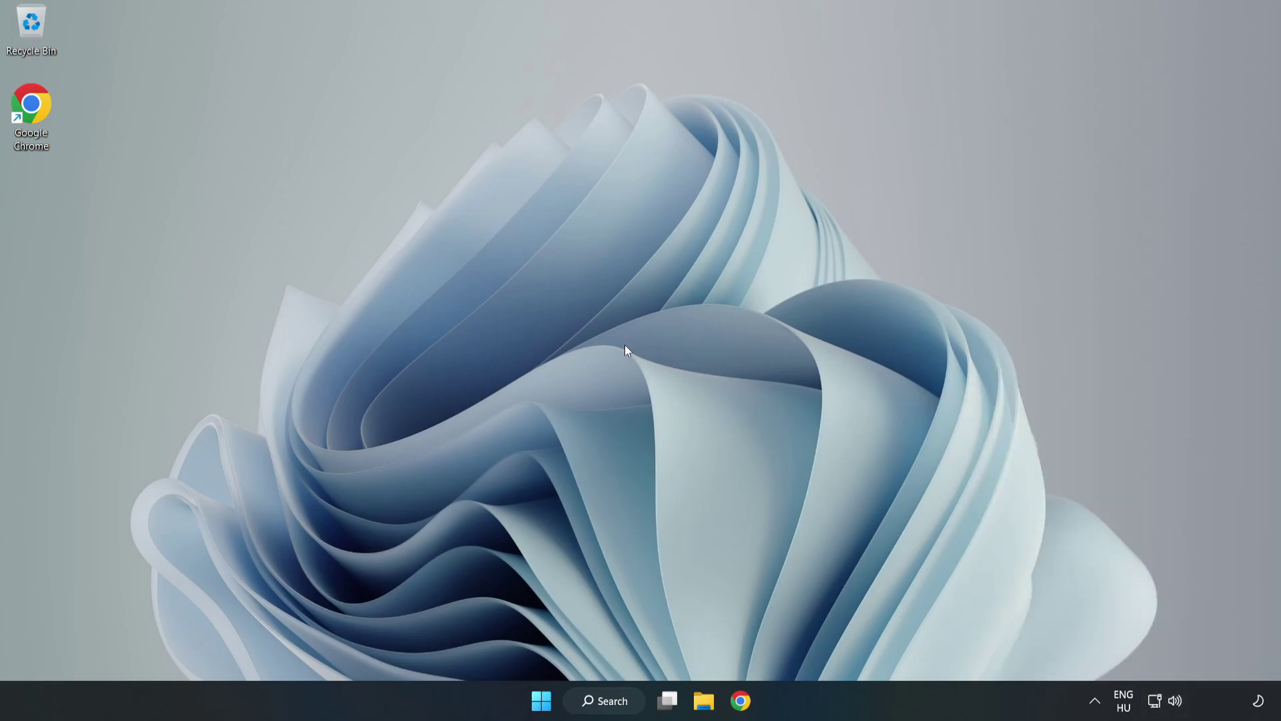
- Reset the Volume mixer's sound devices and app volumes to recommended defaults, then close Settings
{"action": "right_click", "coordinate": [1176, 702]}
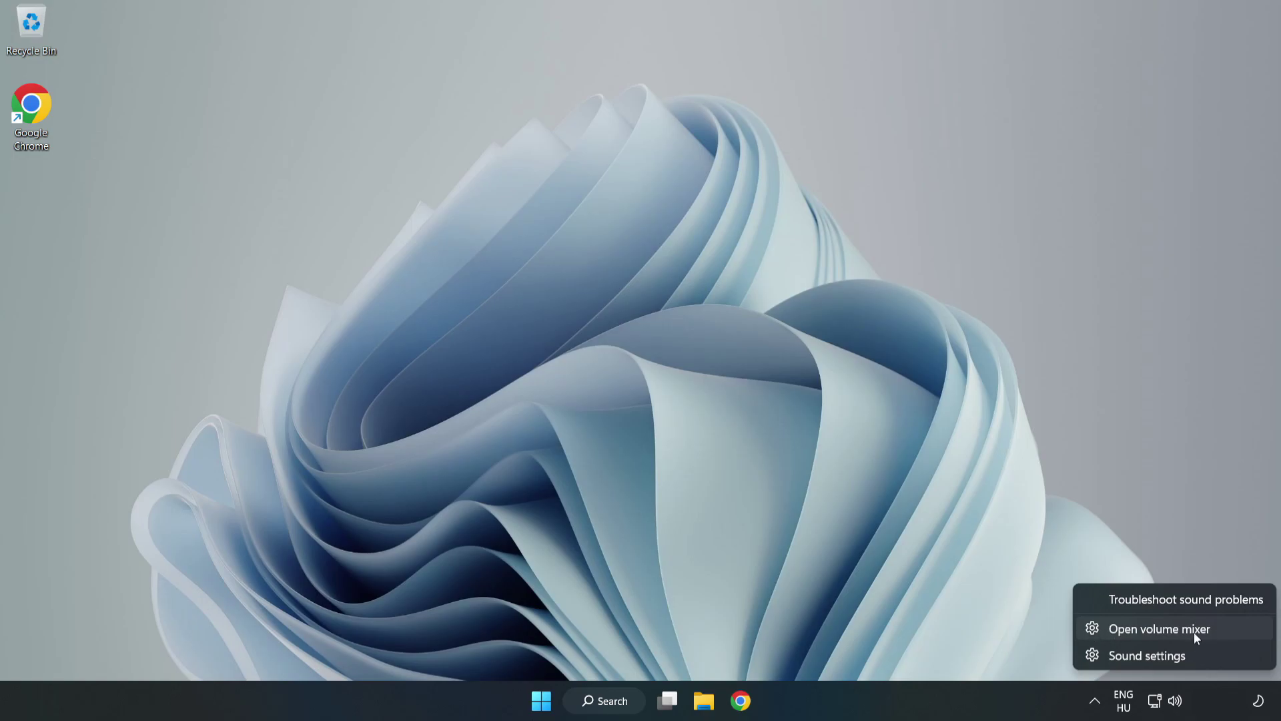
{"action": "left_click", "coordinate": [1231, 638]}
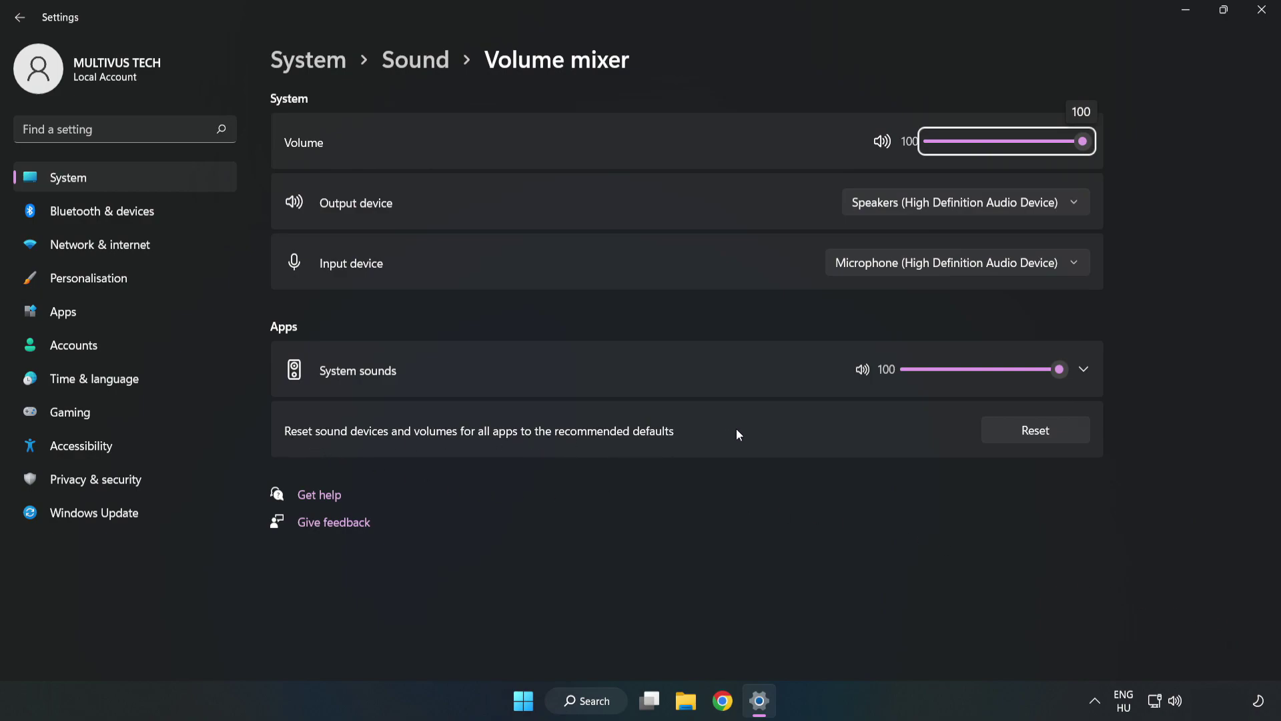
{"action": "left_click", "coordinate": [1050, 440]}
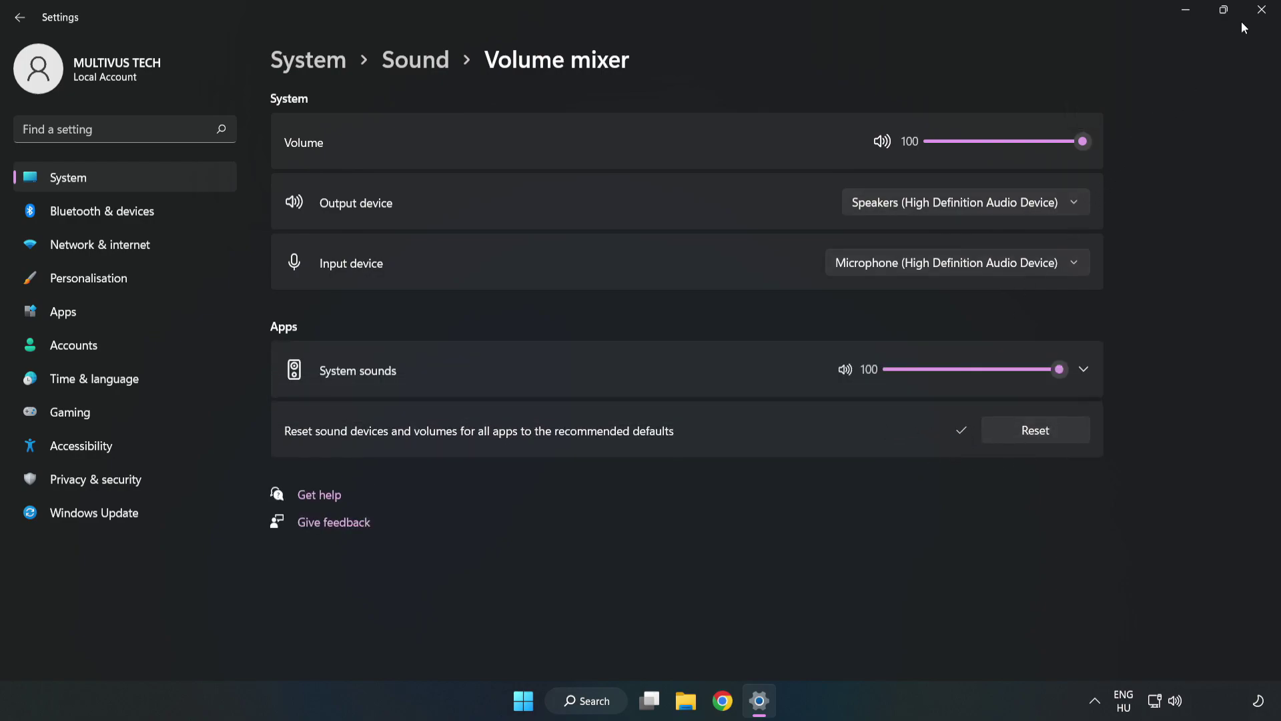
{"action": "left_click", "coordinate": [1261, 20]}
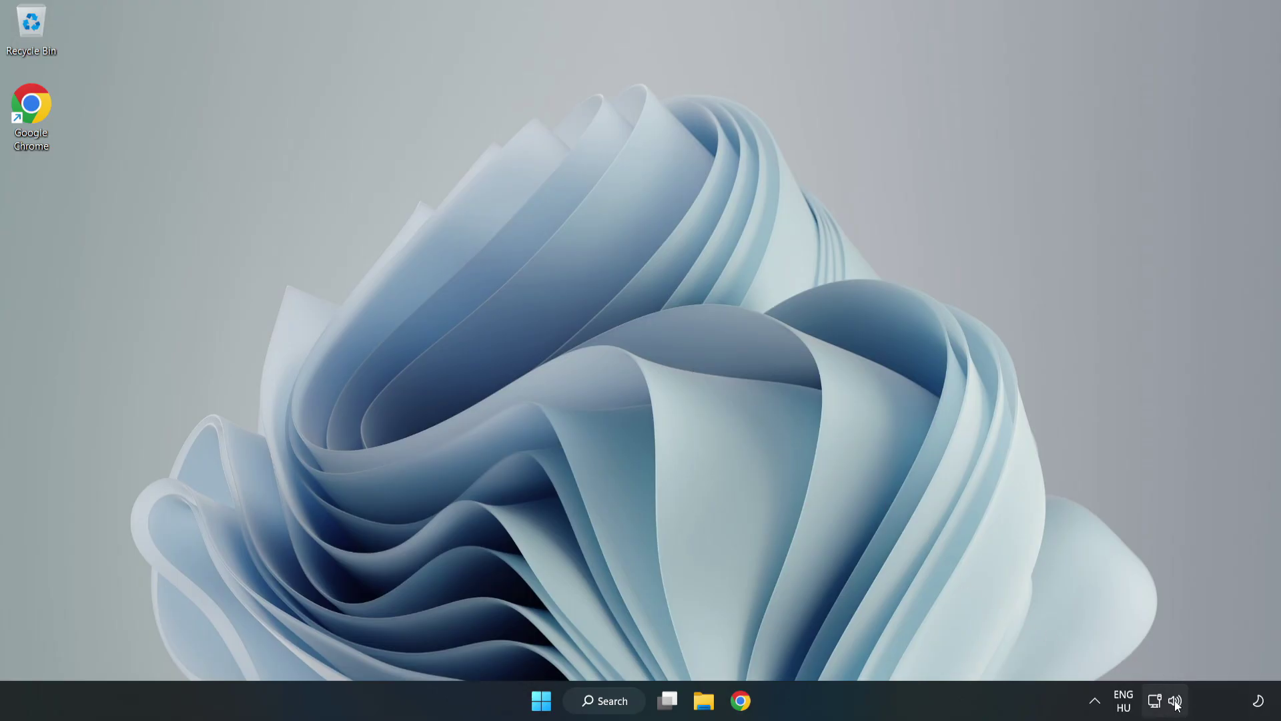
- Open the System > Sound page from the volume icon and scroll down to its Advanced section
{"action": "right_click", "coordinate": [1176, 703]}
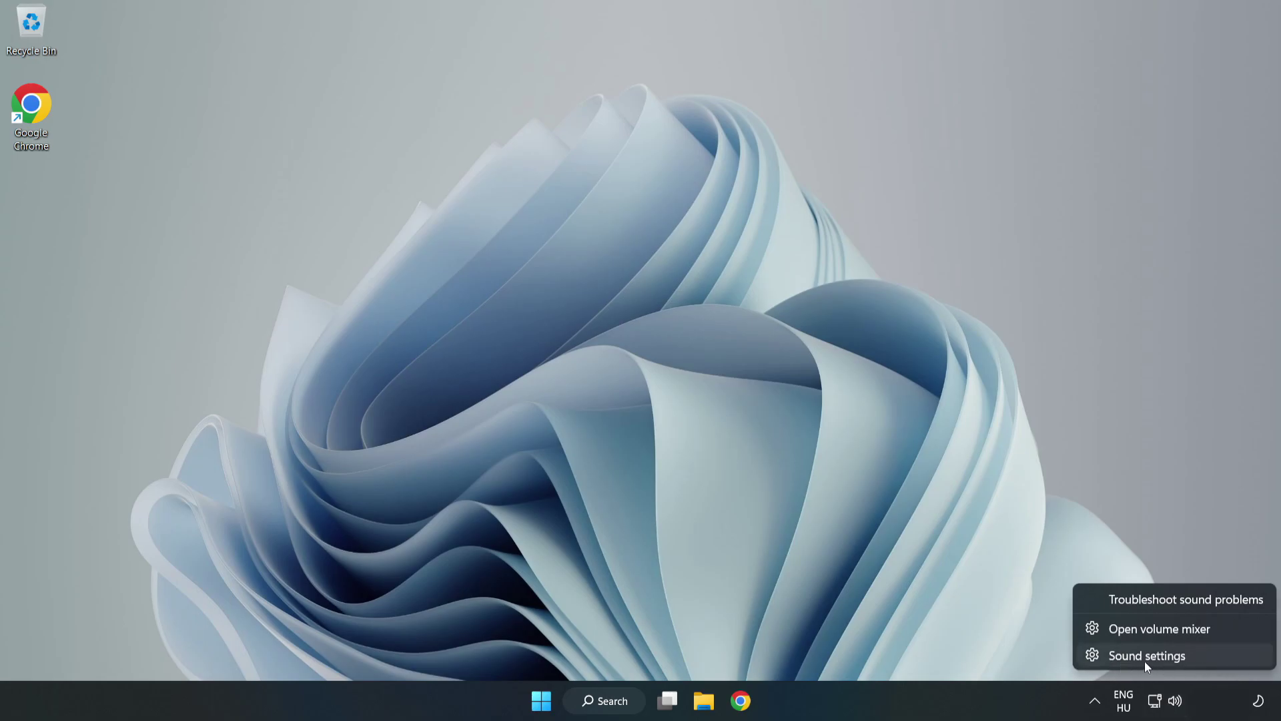
{"action": "left_click", "coordinate": [1193, 659]}
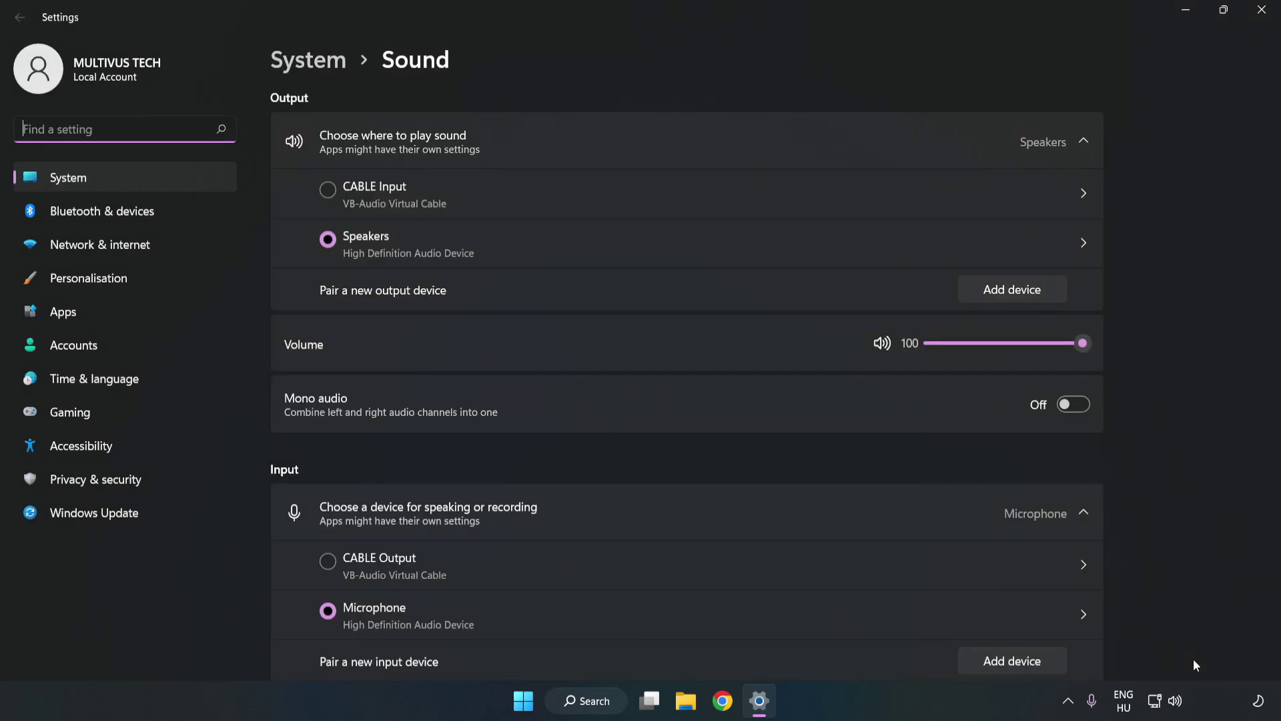
{"action": "left_click", "coordinate": [1084, 344]}
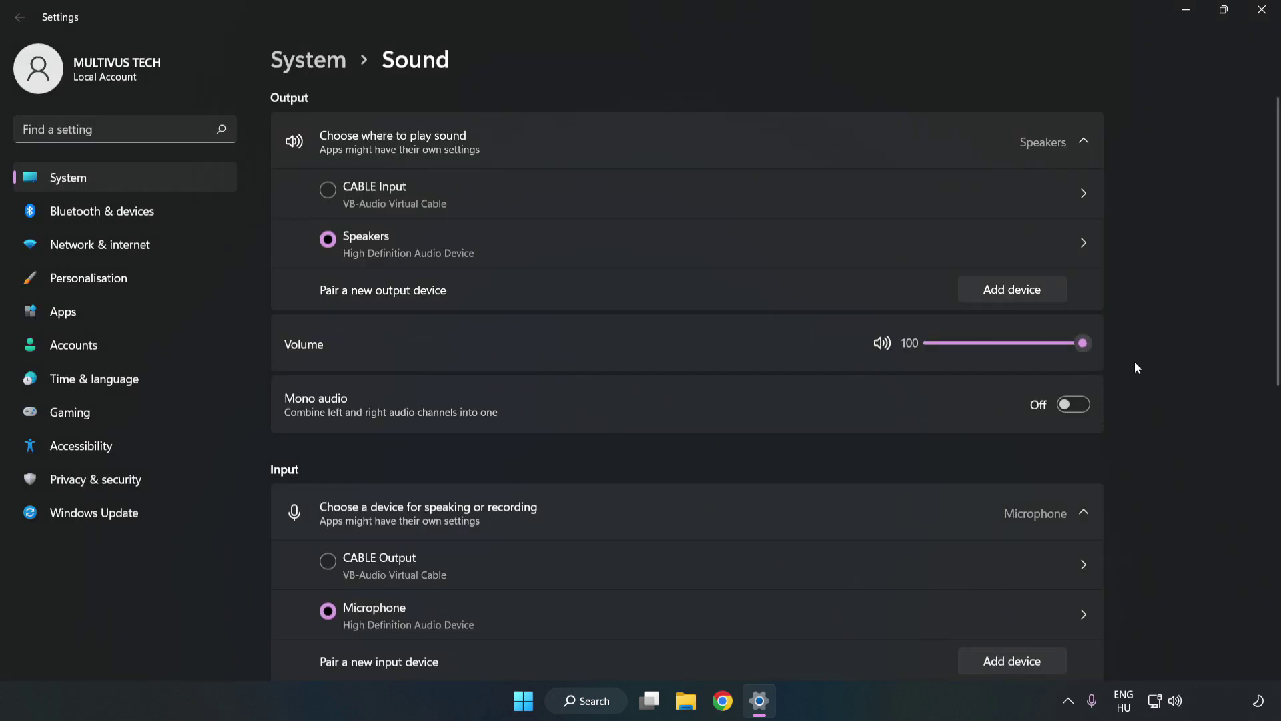
{"action": "scroll", "coordinate": [1248, 322], "scroll_direction": "down", "scroll_amount": 5}
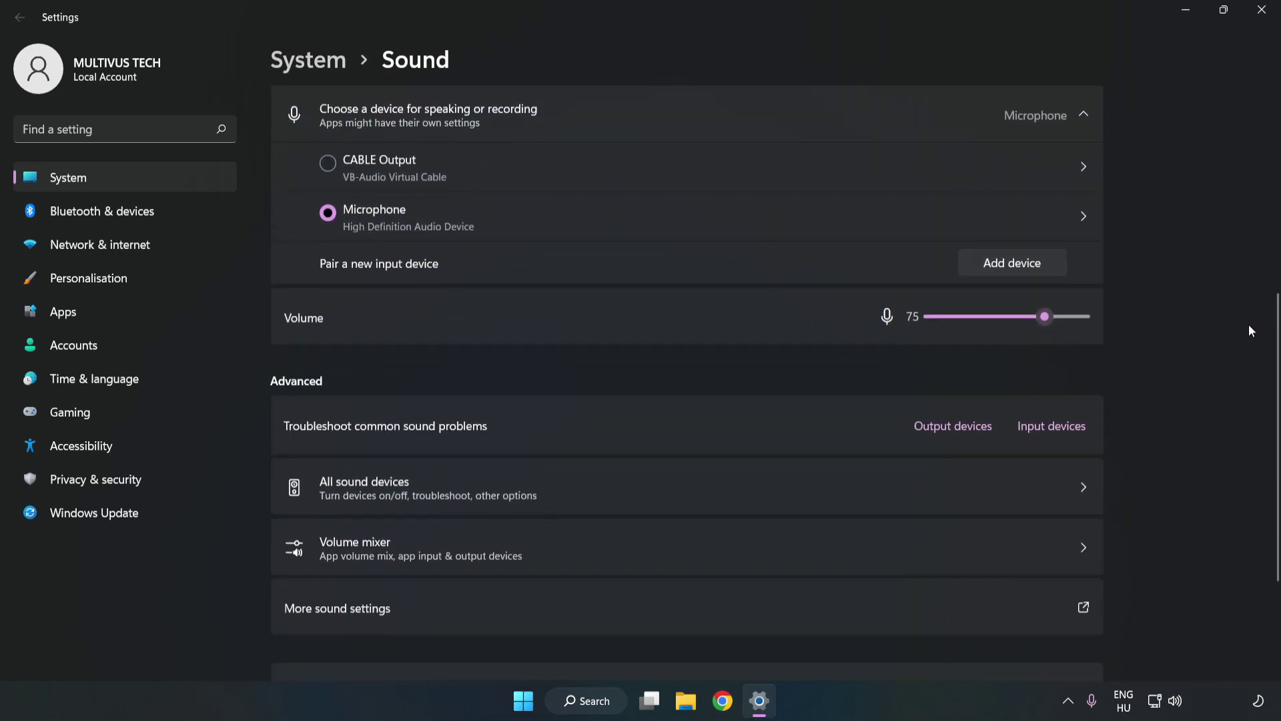
{"action": "scroll", "coordinate": [1247, 329], "scroll_direction": "down", "scroll_amount": 1}
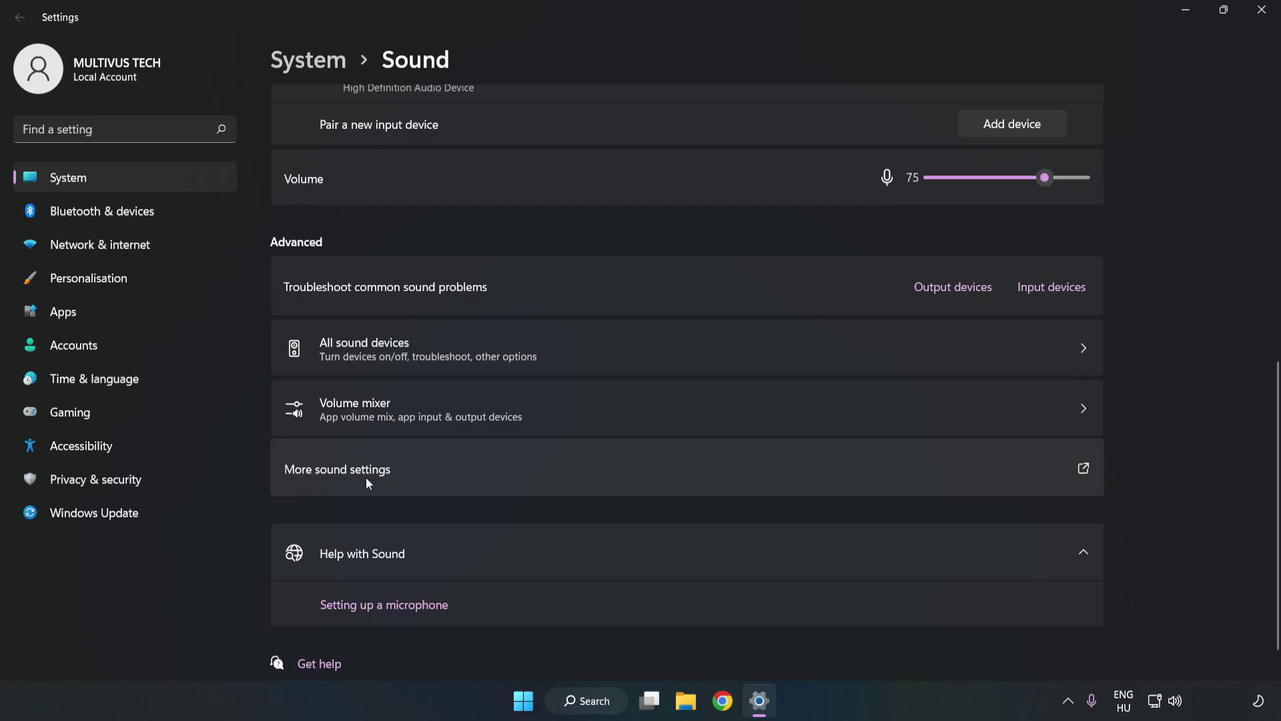
- Disable CABLE Input on the Playback tab of More sound settings, then bring up the Speakers' options
{"action": "left_click", "coordinate": [558, 477]}
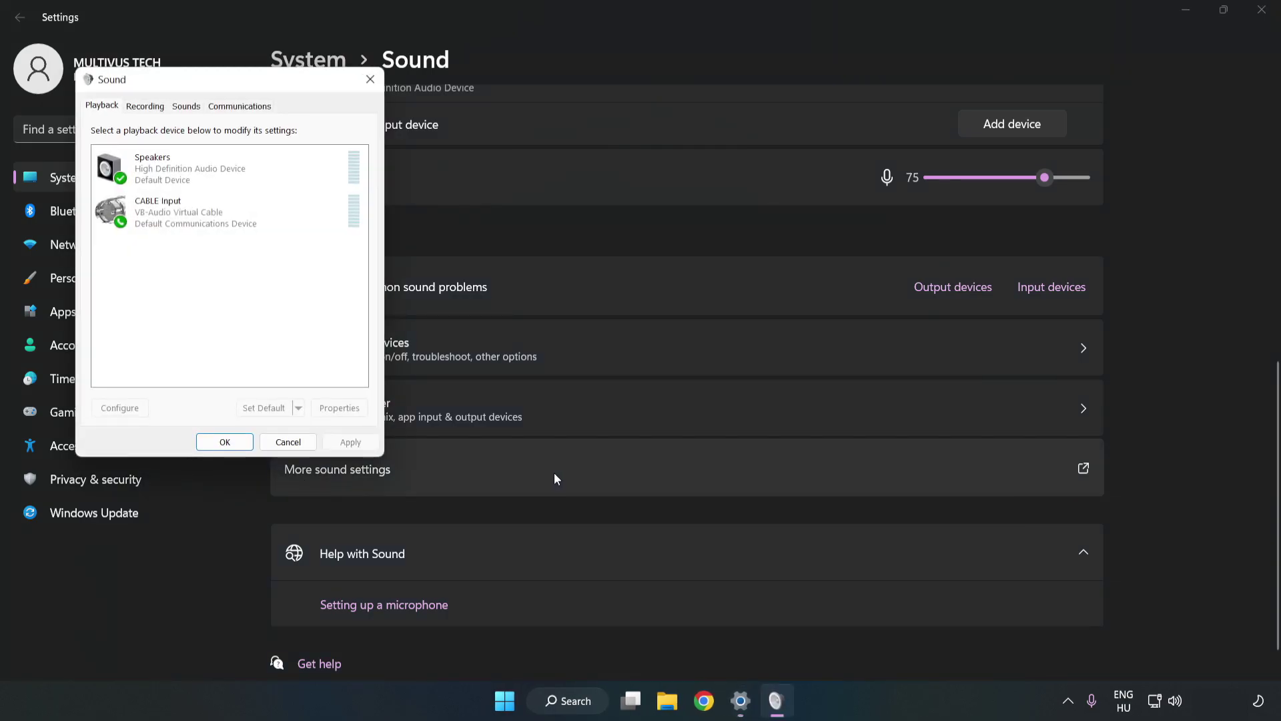
{"action": "left_click_drag", "start_coordinate": [269, 87], "coordinate": [661, 169]}
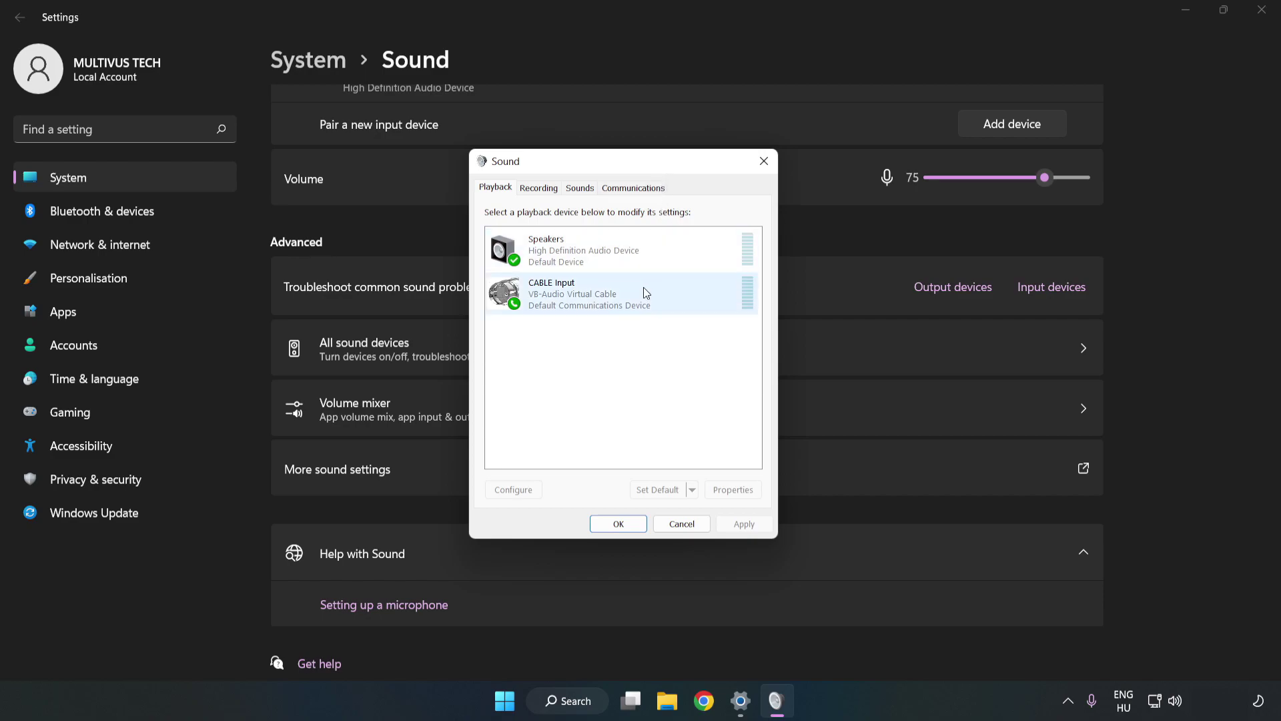
{"action": "left_click", "coordinate": [511, 295]}
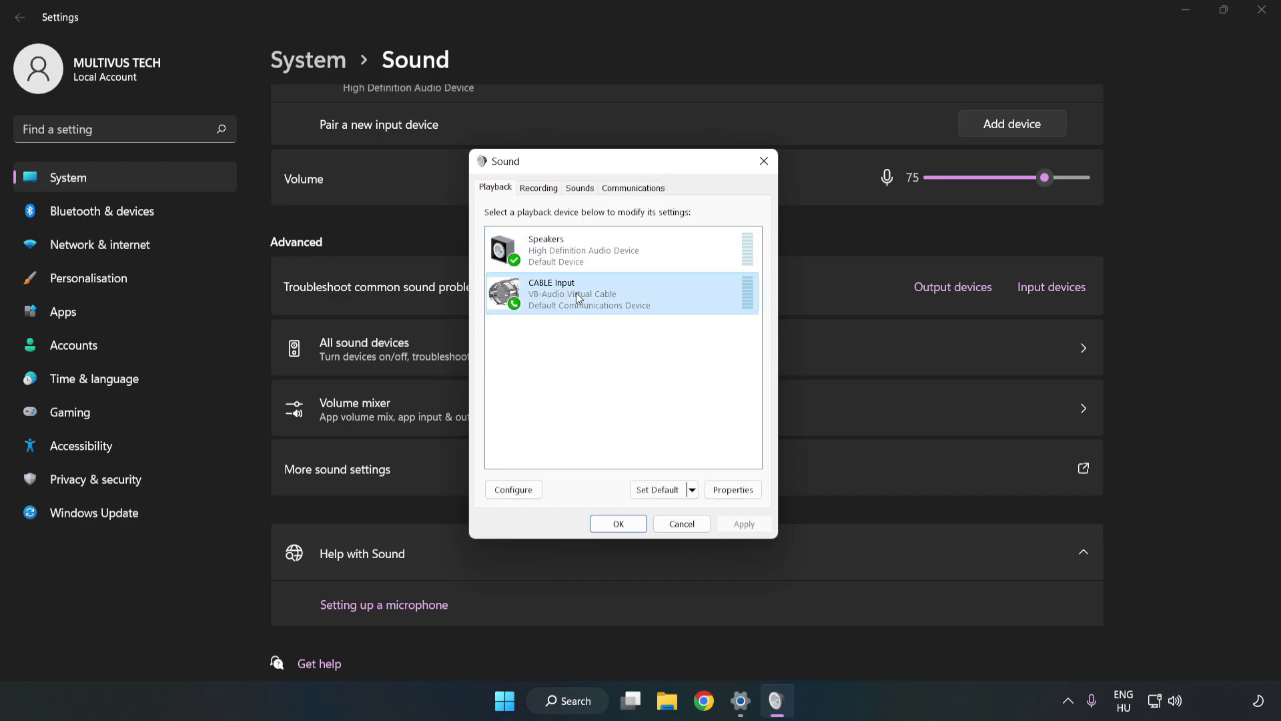
{"action": "right_click", "coordinate": [642, 297]}
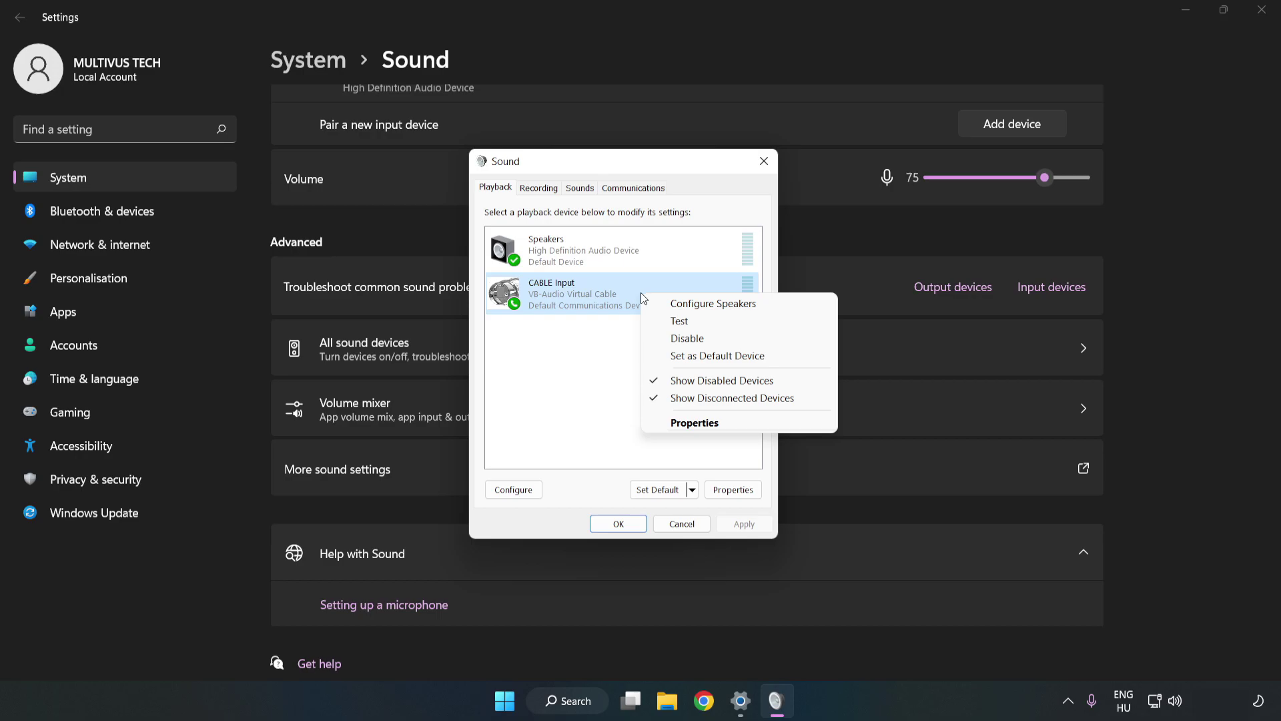
{"action": "left_click", "coordinate": [718, 346]}
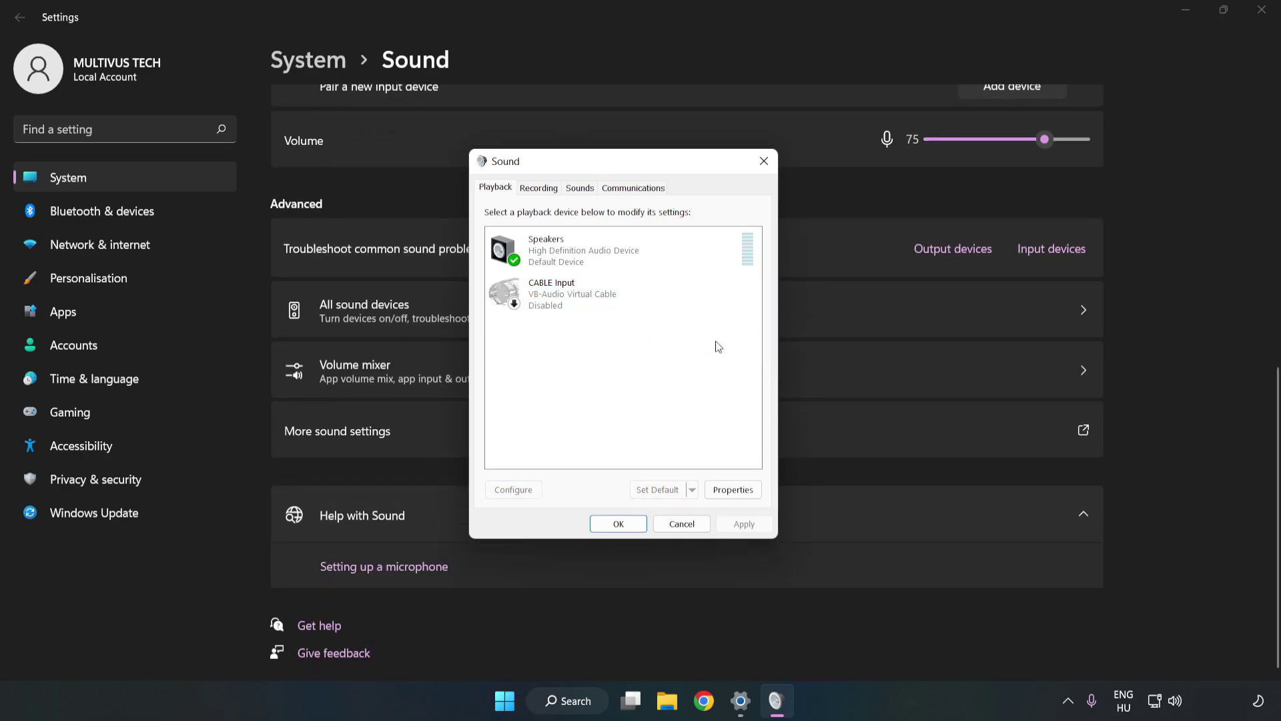
{"action": "left_click", "coordinate": [552, 268]}
{"action": "right_click", "coordinate": [654, 263]}
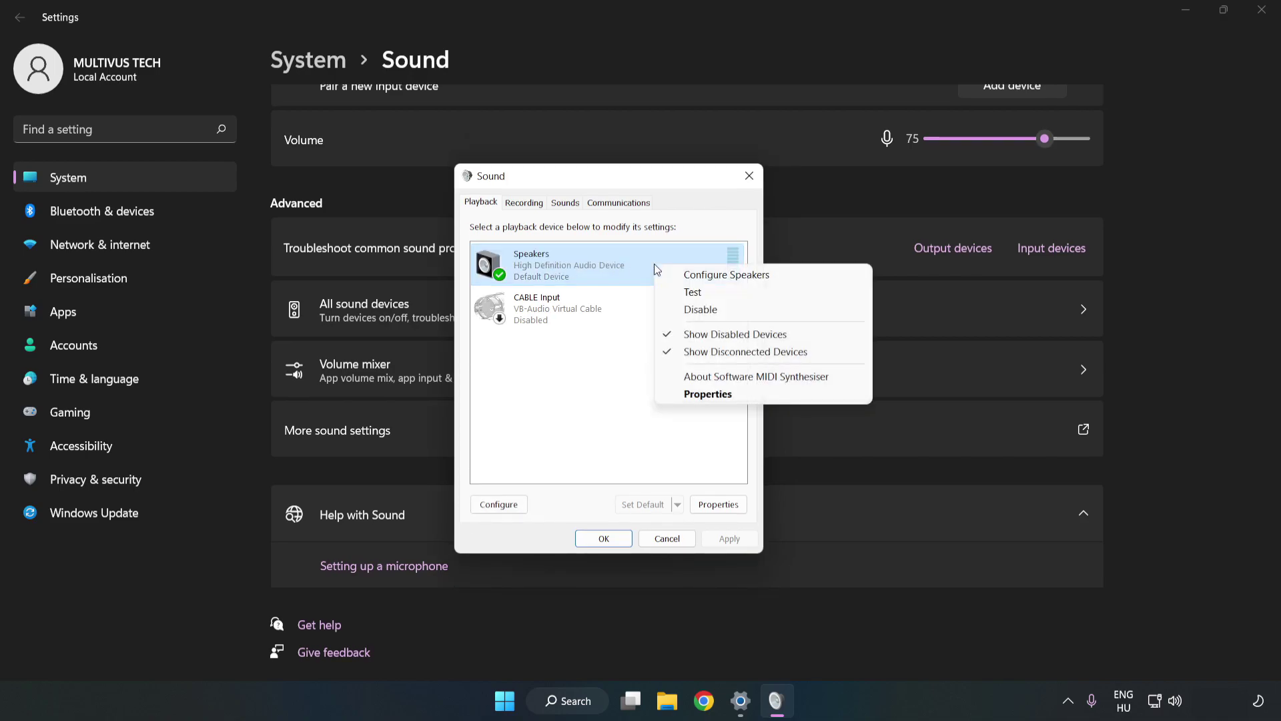
- Configure the Speakers as 7.1 Surround, keeping all optional and full-range speakers ticked
{"action": "left_click", "coordinate": [727, 275]}
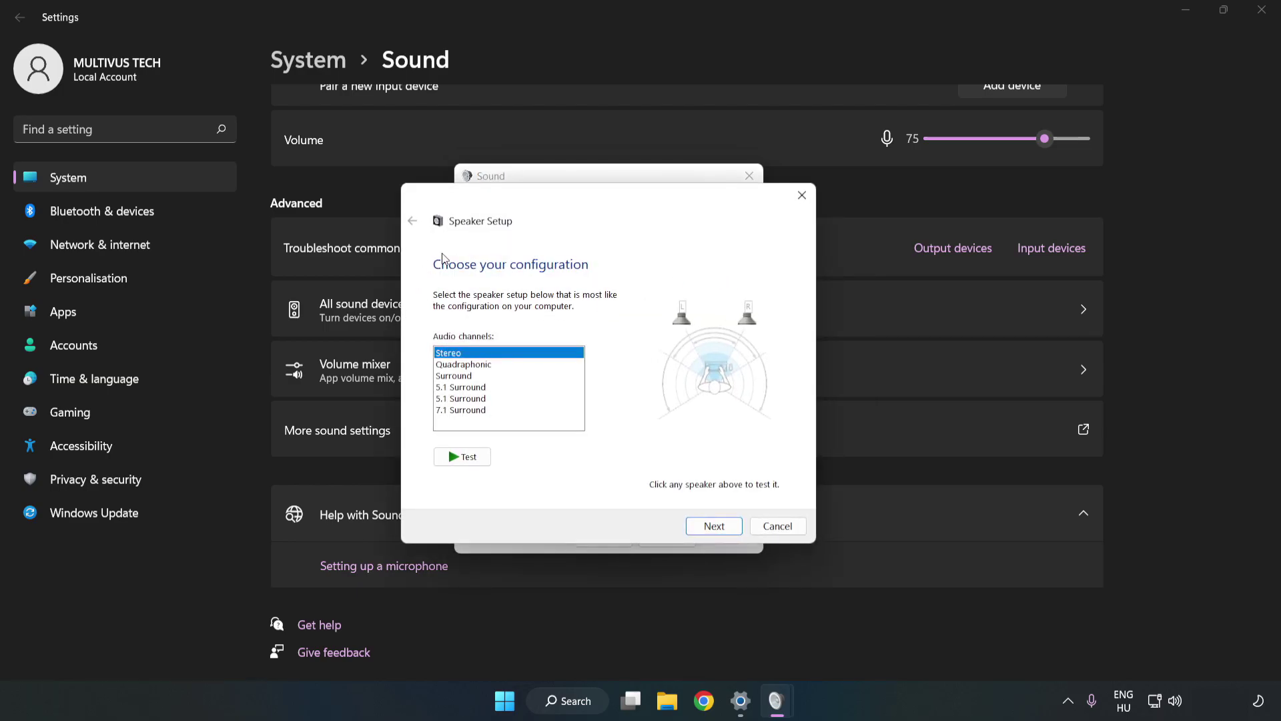
{"action": "left_click", "coordinate": [474, 368]}
{"action": "left_click", "coordinate": [471, 412]}
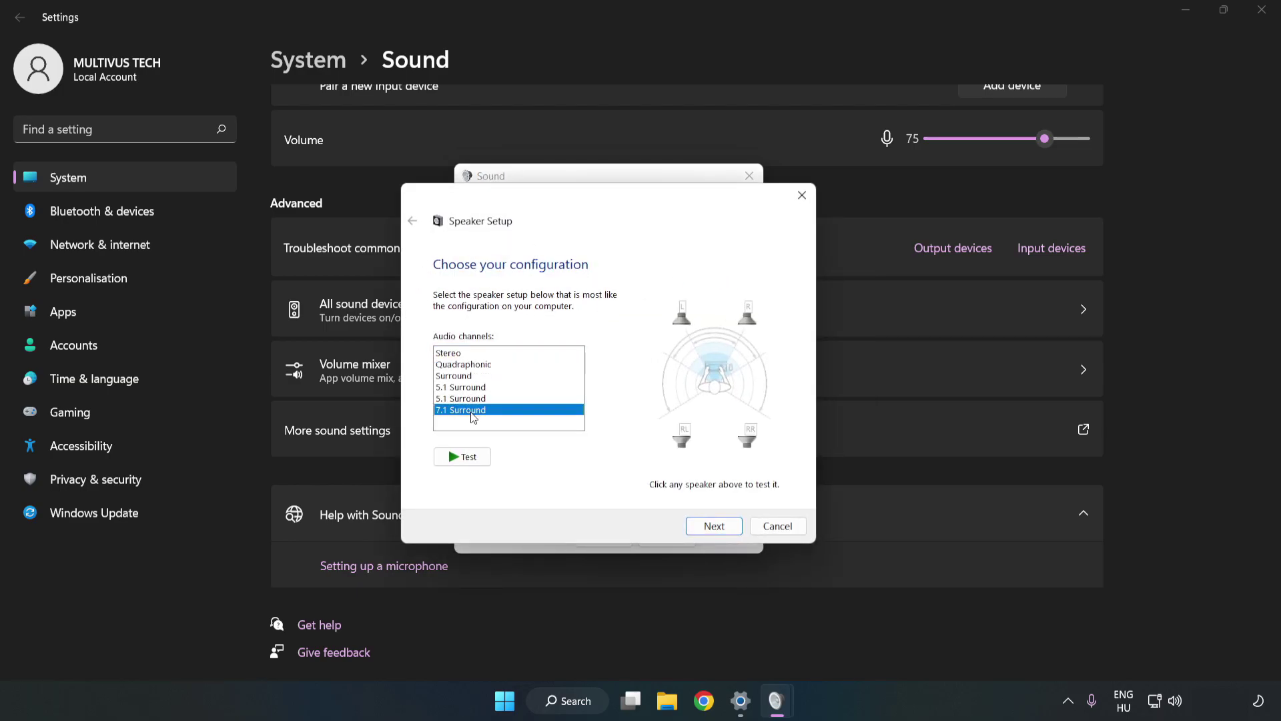
{"action": "left_click", "coordinate": [714, 527]}
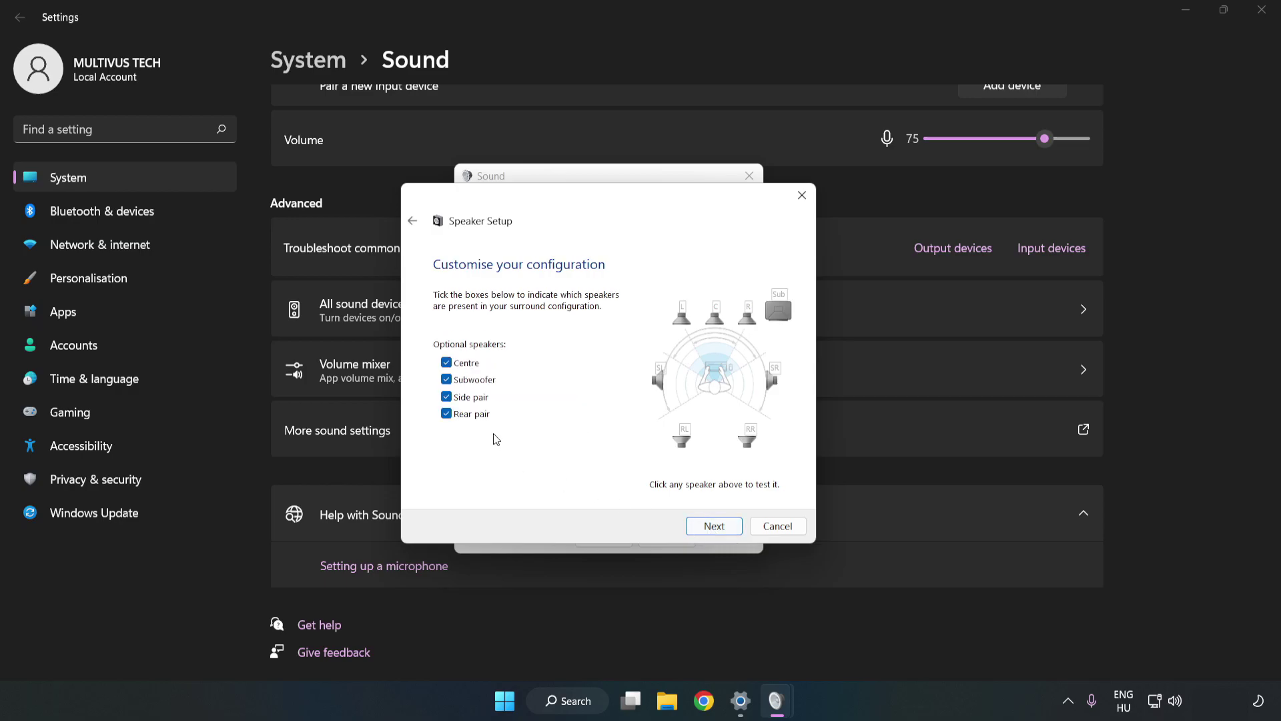
{"action": "left_click", "coordinate": [709, 526]}
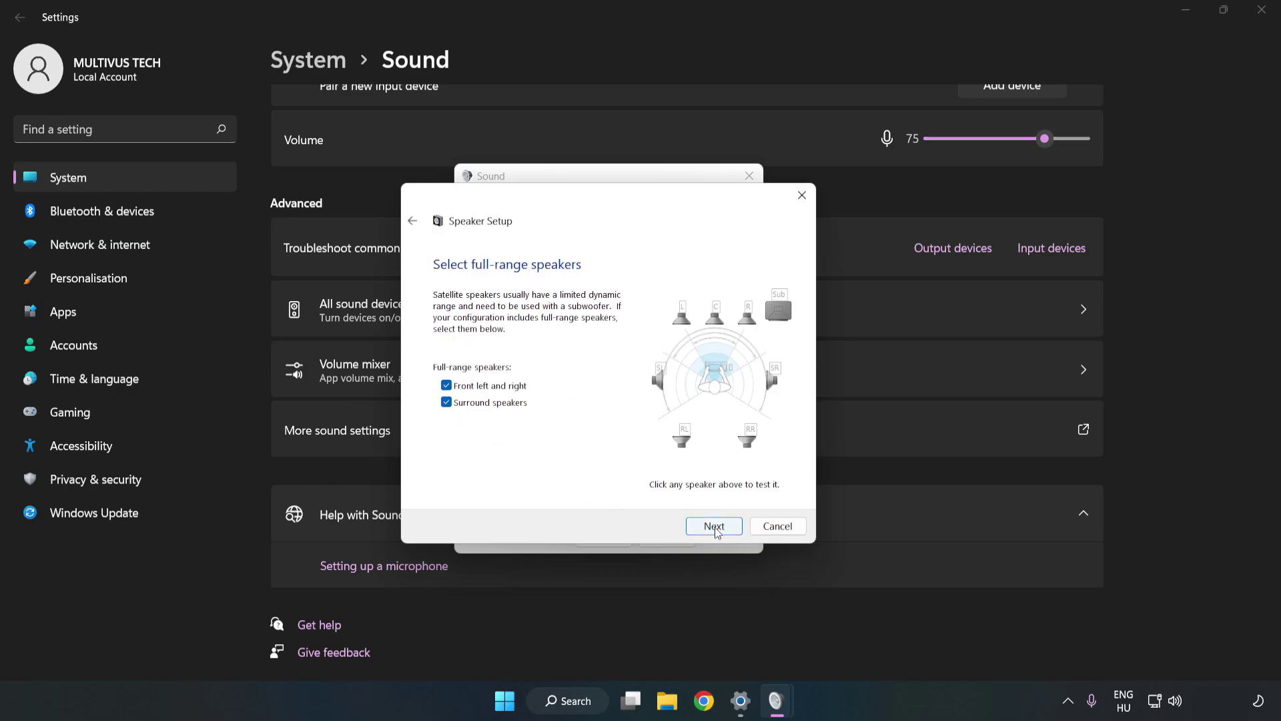
{"action": "left_click", "coordinate": [714, 527]}
{"action": "left_click", "coordinate": [714, 526]}
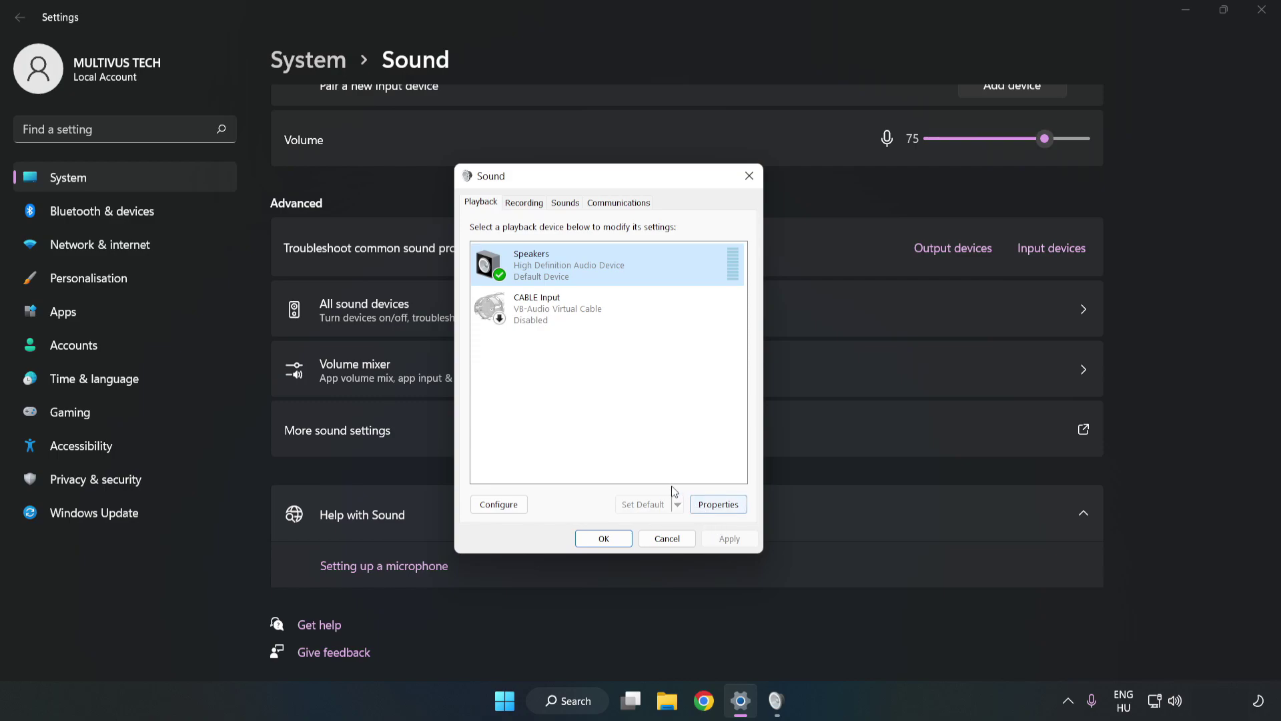
- Tick Disable all enhancements in the Speakers Properties
{"action": "left_click", "coordinate": [727, 509]}
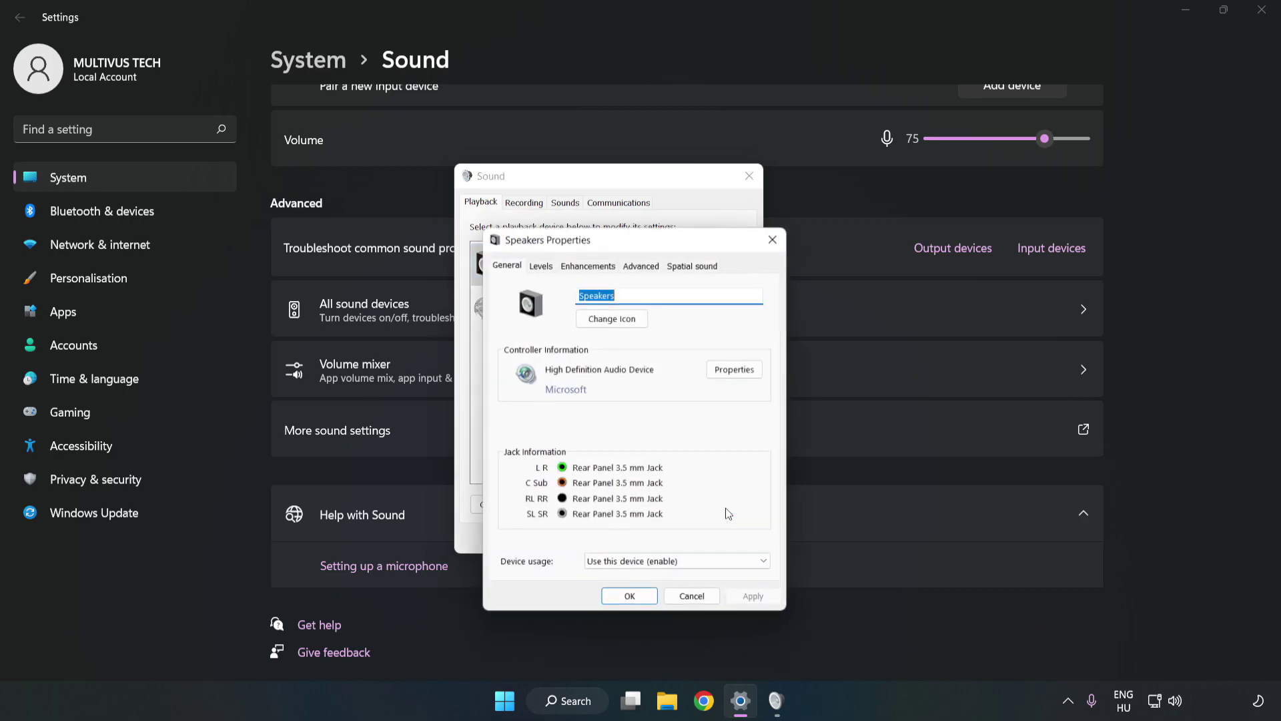
{"action": "left_click_drag", "start_coordinate": [640, 248], "coordinate": [610, 187]}
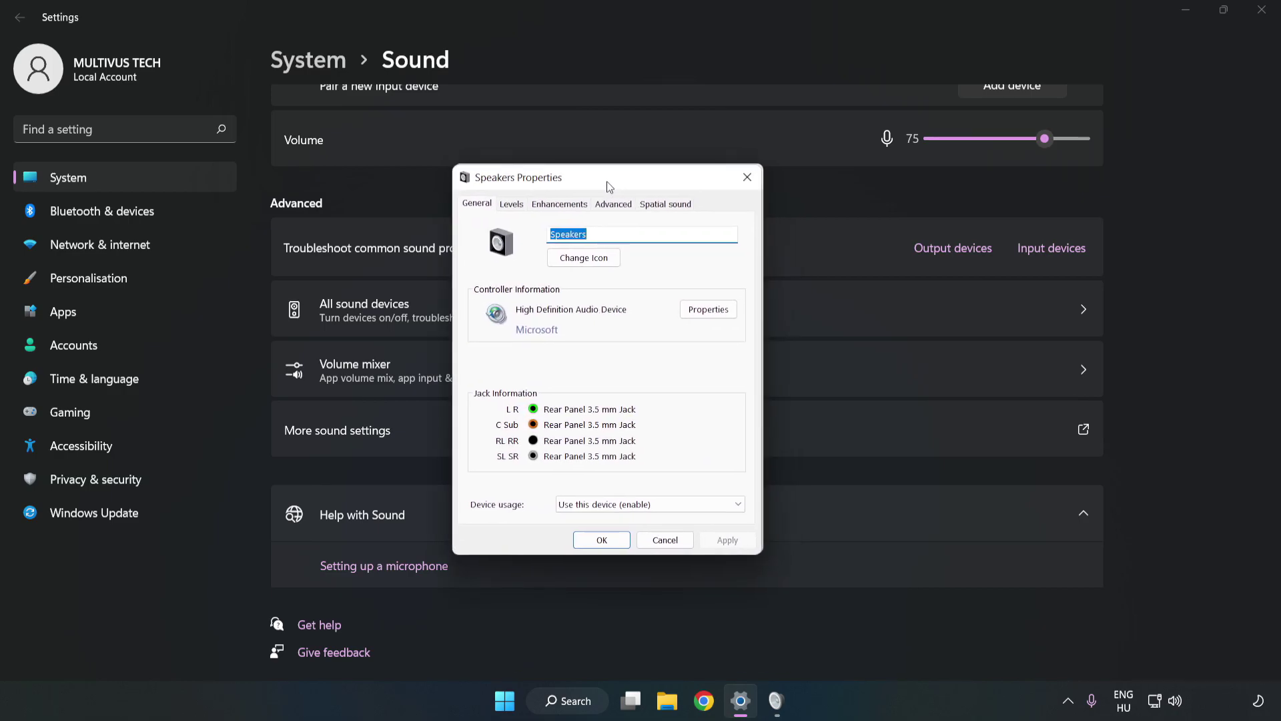
{"action": "left_click", "coordinate": [559, 203]}
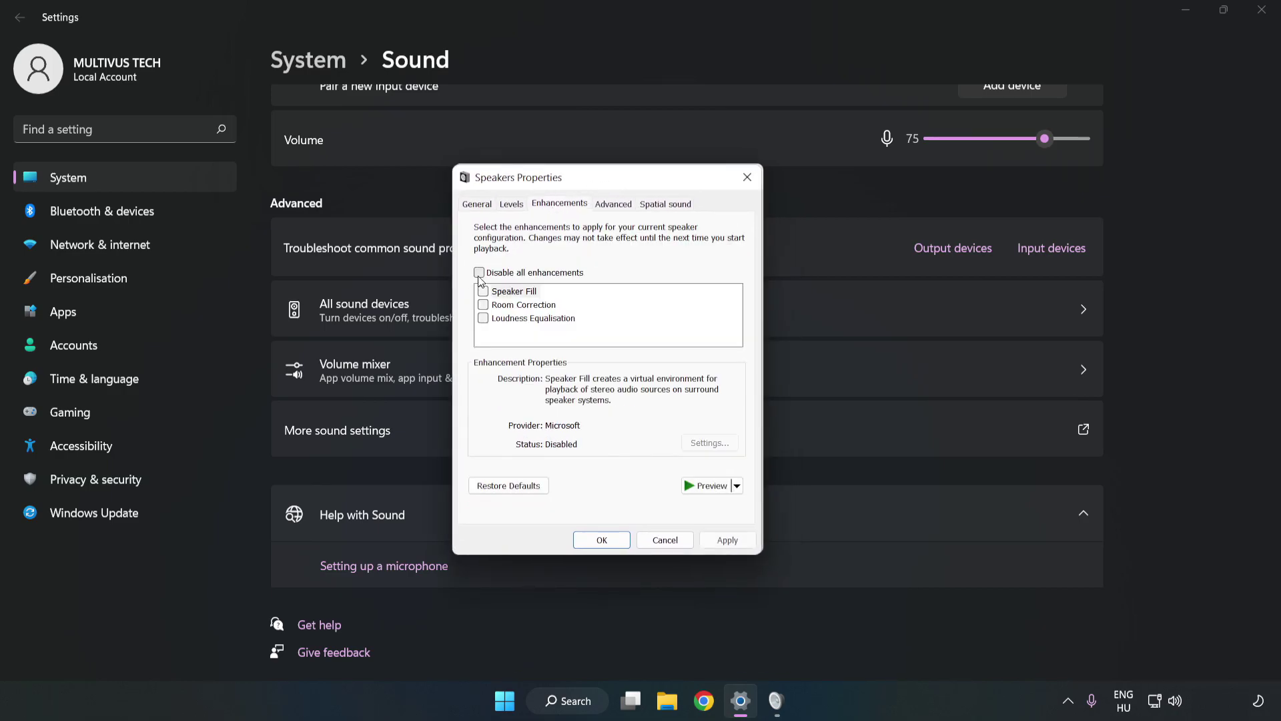
{"action": "left_click", "coordinate": [479, 273]}
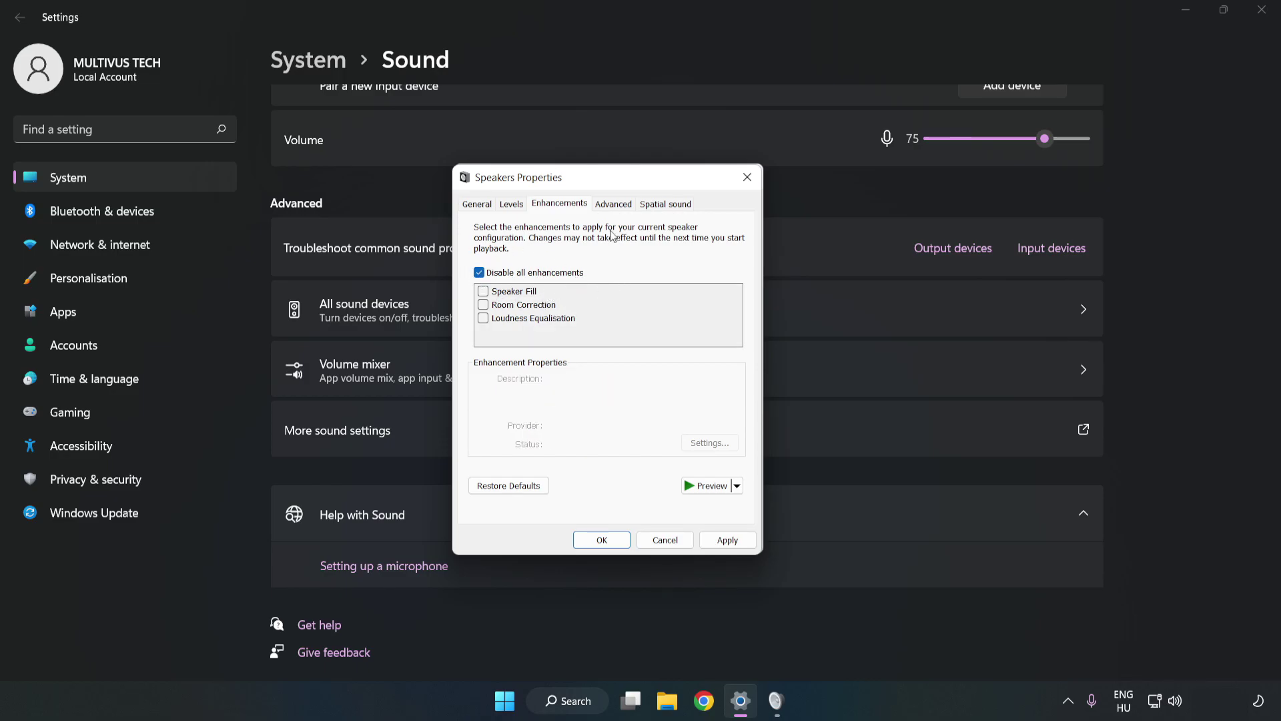
- Keep 16 bit, 48000 Hz (DVD Quality) as the Speakers' default format and apply the changes
{"action": "left_click", "coordinate": [613, 204]}
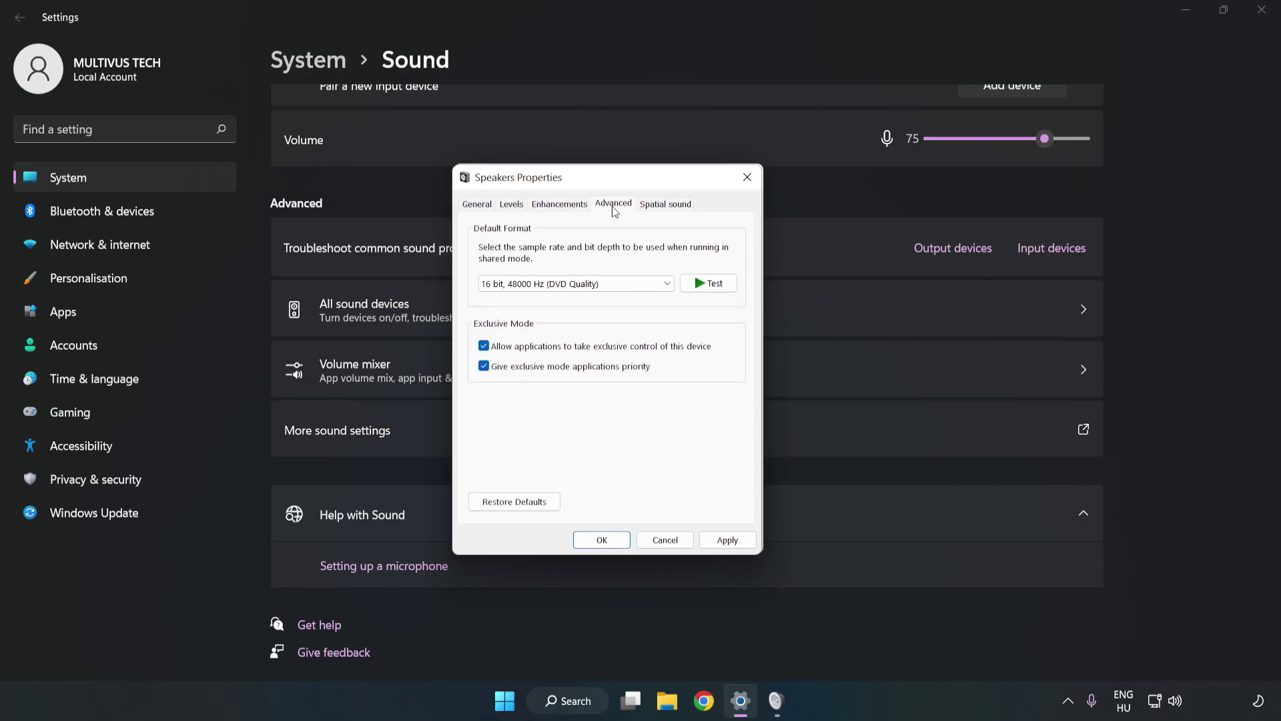
{"action": "left_click", "coordinate": [616, 285]}
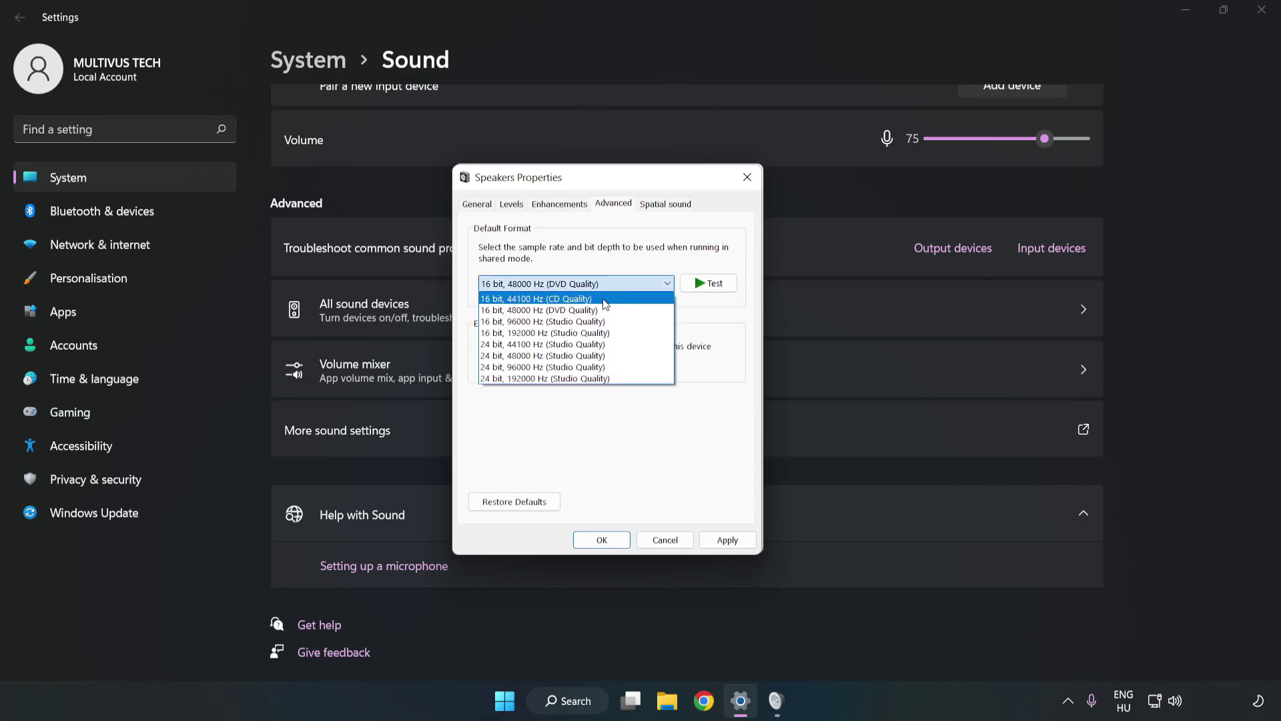
{"action": "left_click", "coordinate": [597, 310]}
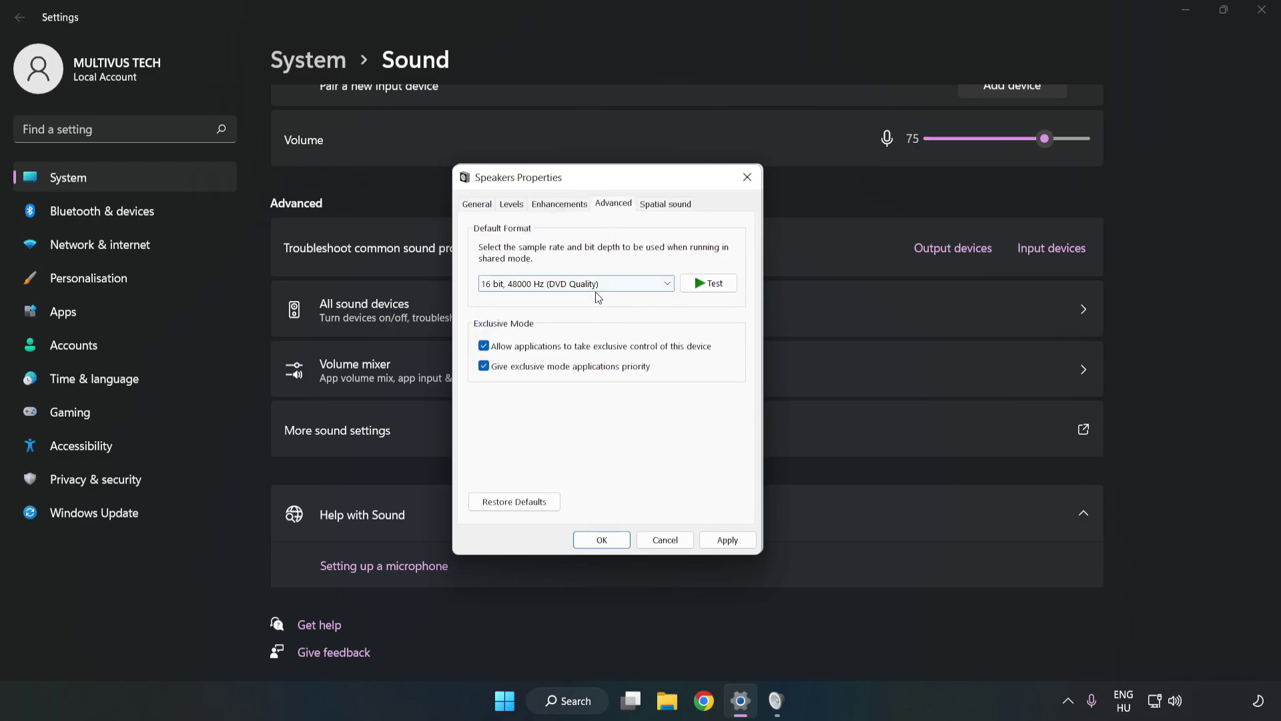
{"action": "left_click", "coordinate": [732, 541]}
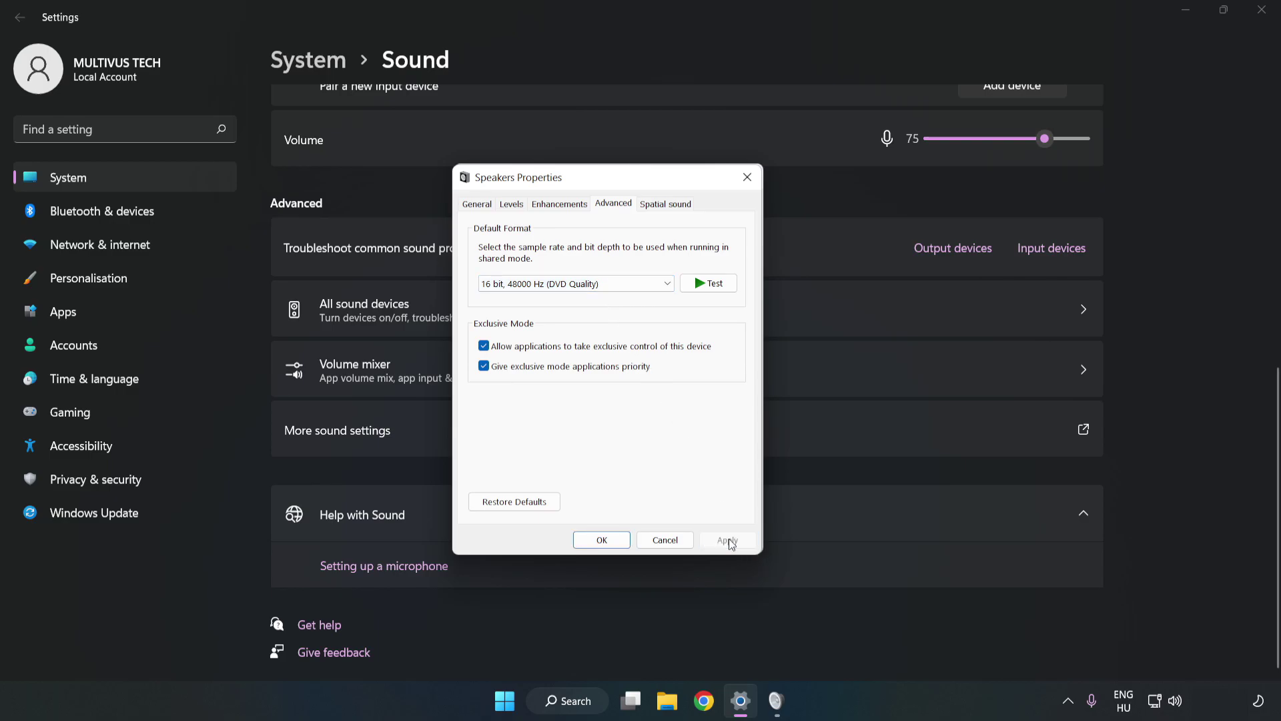
- Confirm both sound dialogs with OK and close the Settings window
{"action": "left_click", "coordinate": [601, 541]}
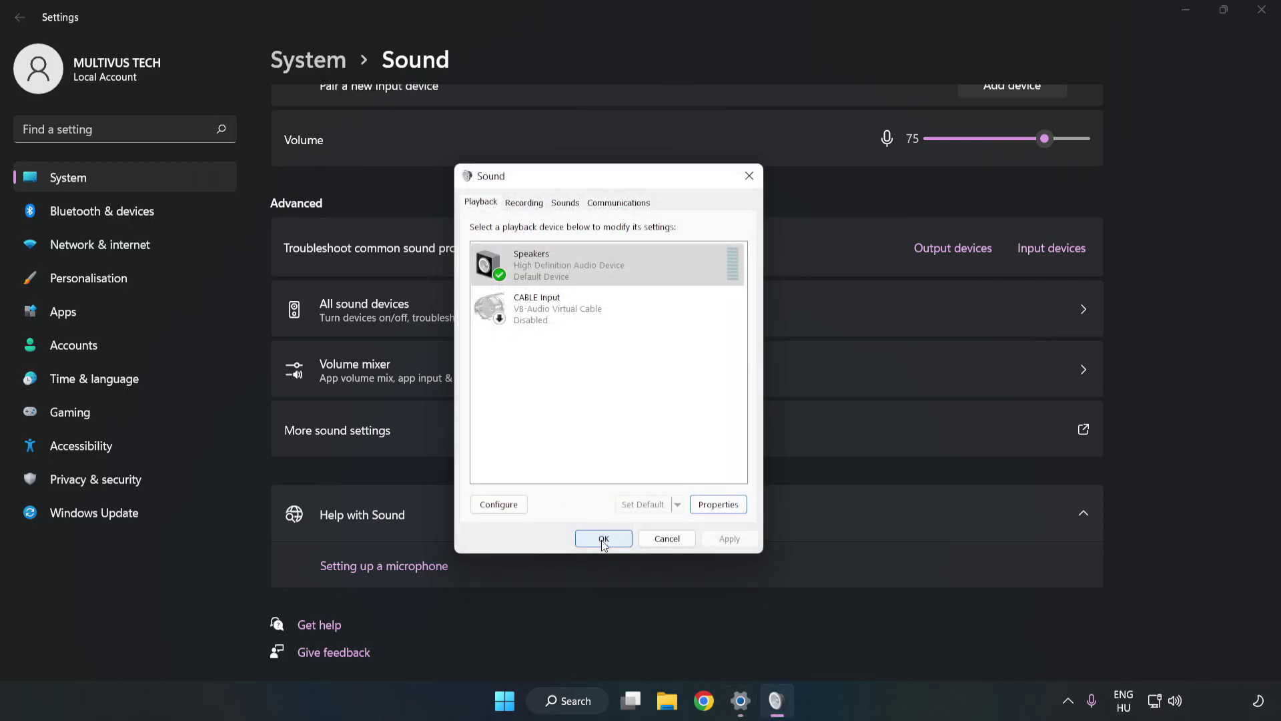
{"action": "left_click", "coordinate": [600, 538]}
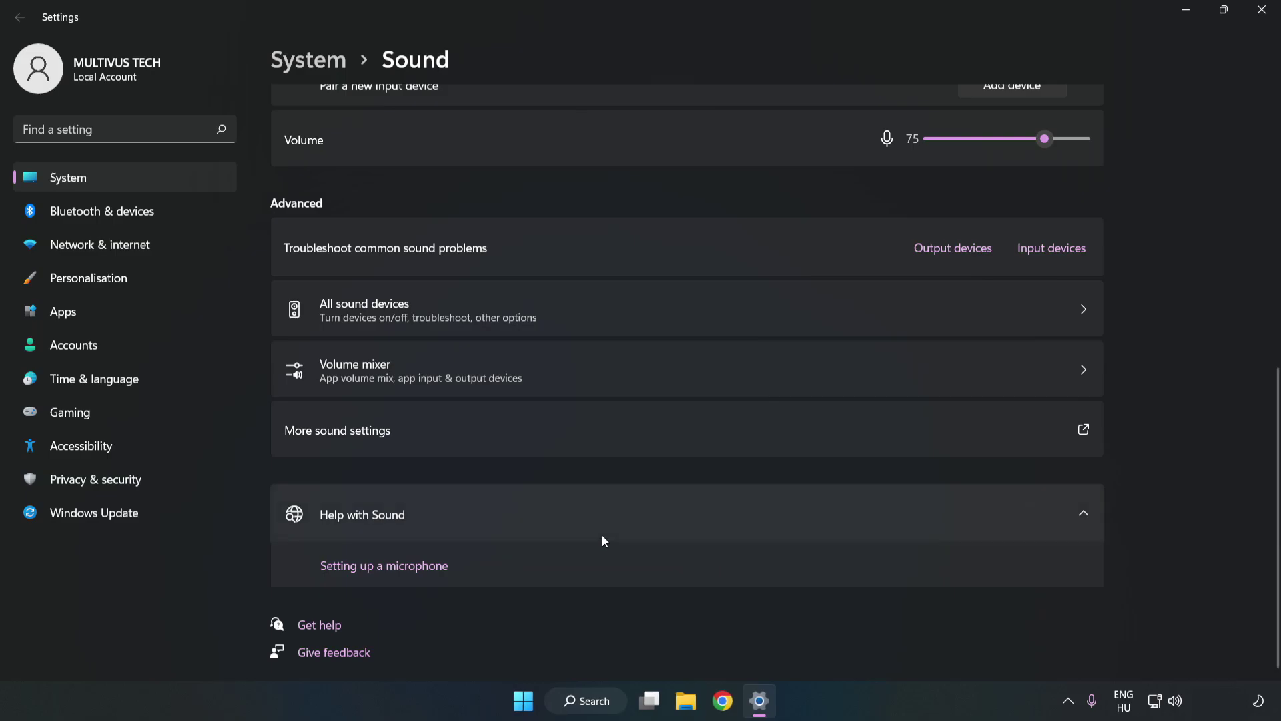
{"action": "left_click", "coordinate": [1253, 13]}
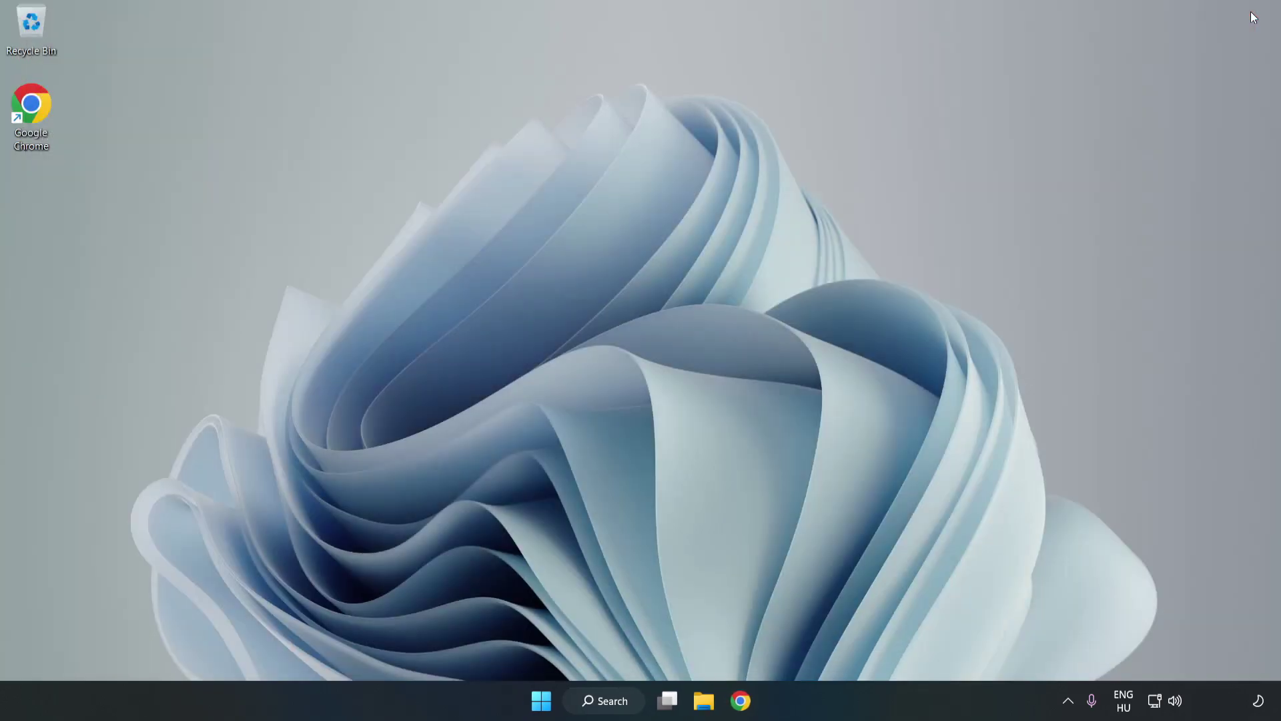
- Search the Start menu for 'device manager'
{"action": "left_click", "coordinate": [541, 701]}
{"action": "left_click", "coordinate": [849, 644]}
{"action": "left_click", "coordinate": [623, 699]}
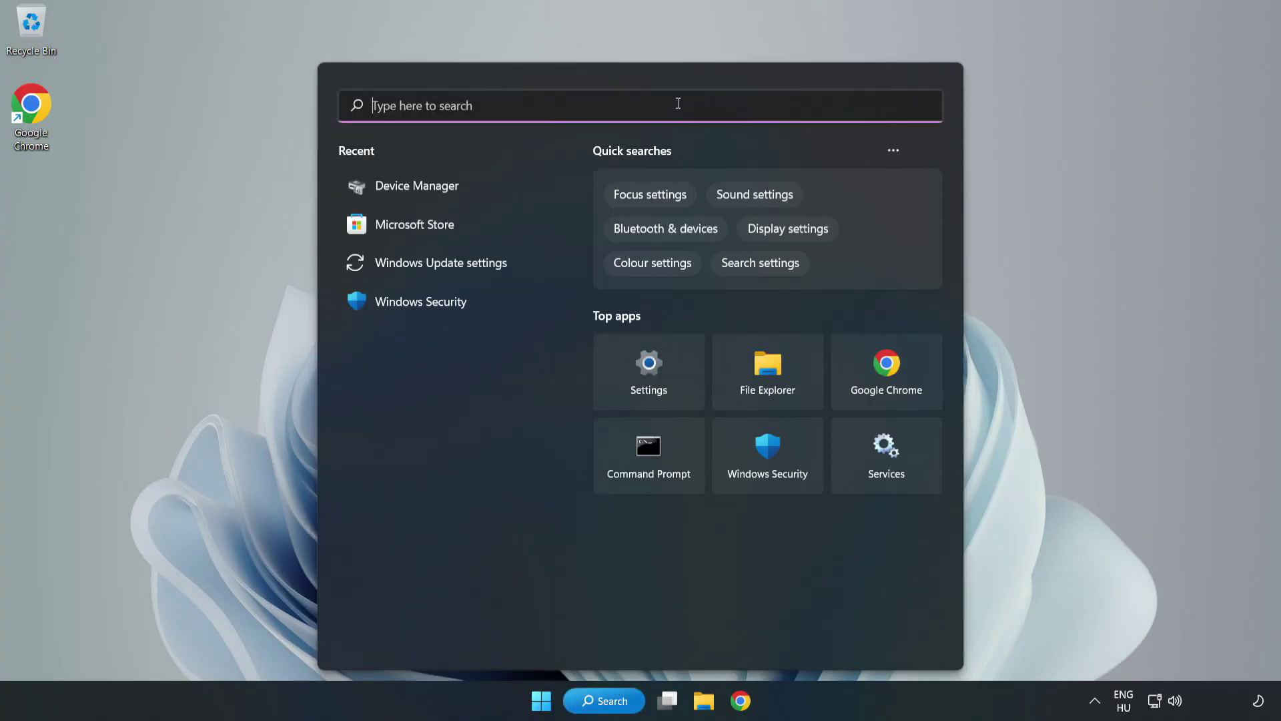
{"action": "type", "text": "device mag"}
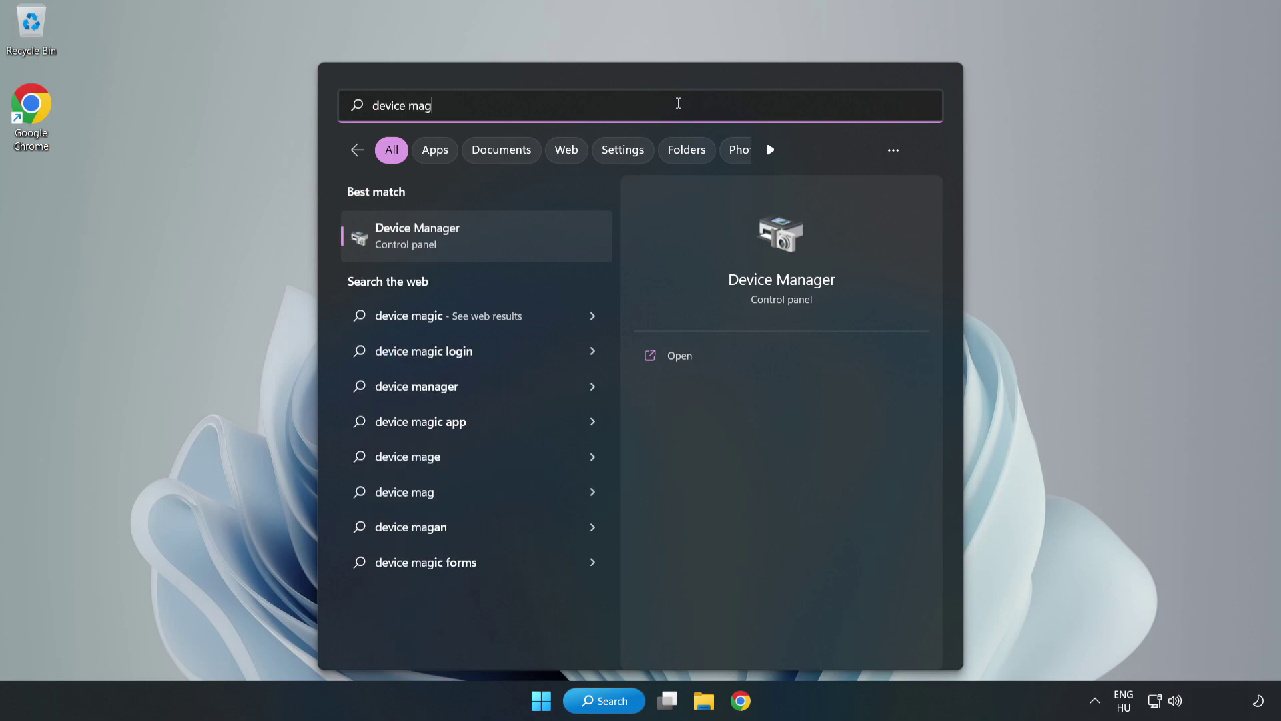
{"action": "key", "text": "BackSpace"}
{"action": "type", "text": "nager"}
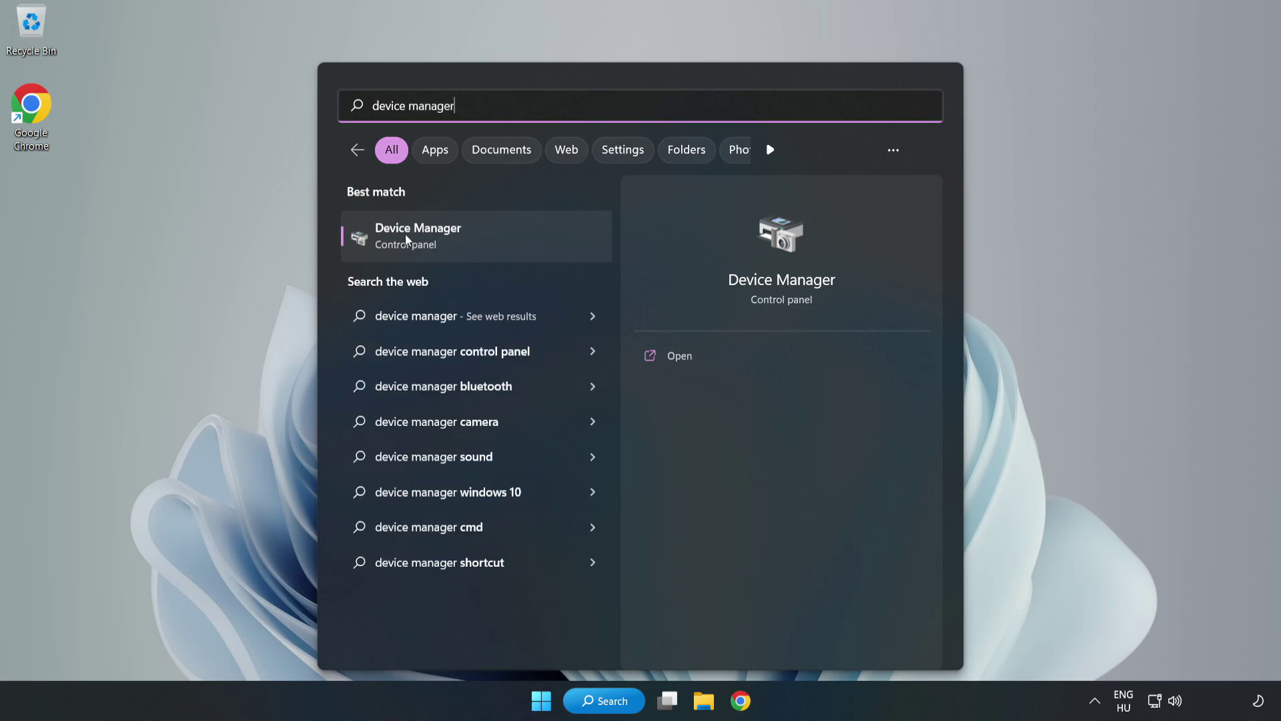
- Open Device Manager, expand Sound, video and game controllers, and right-click High Definition Audio Device
{"action": "left_click", "coordinate": [497, 236]}
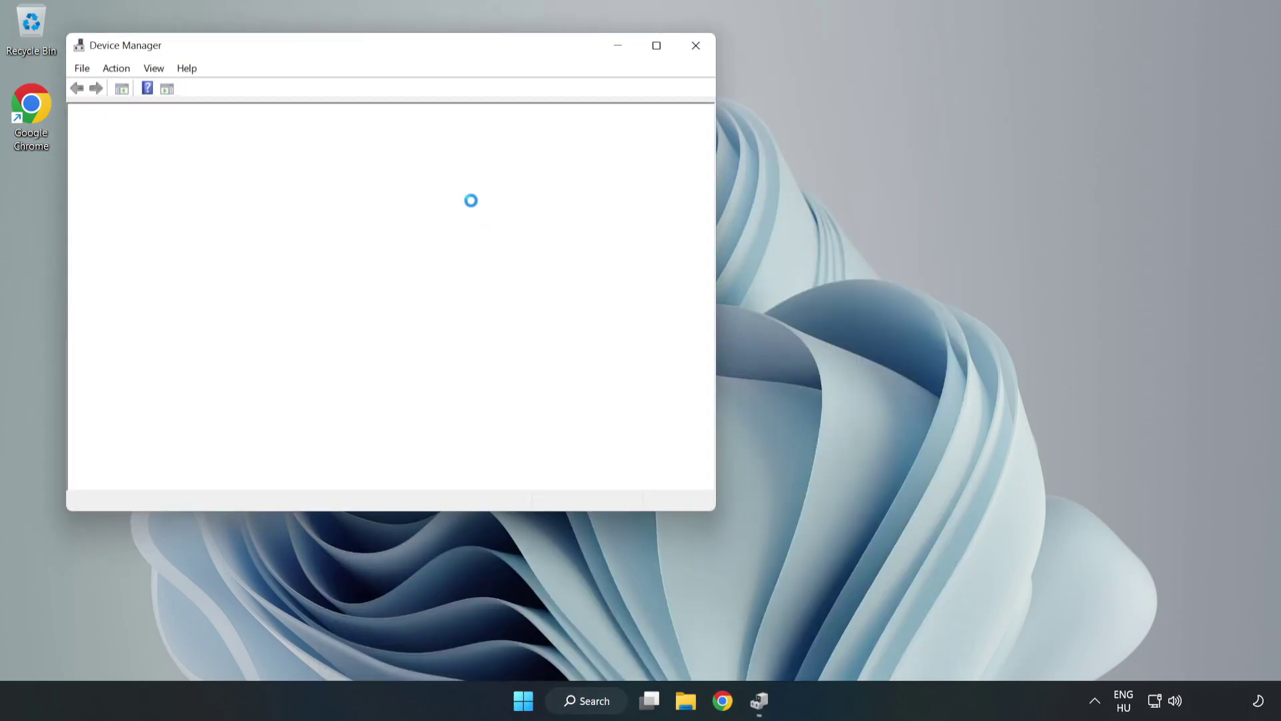
{"action": "left_click_drag", "start_coordinate": [360, 54], "coordinate": [583, 103]}
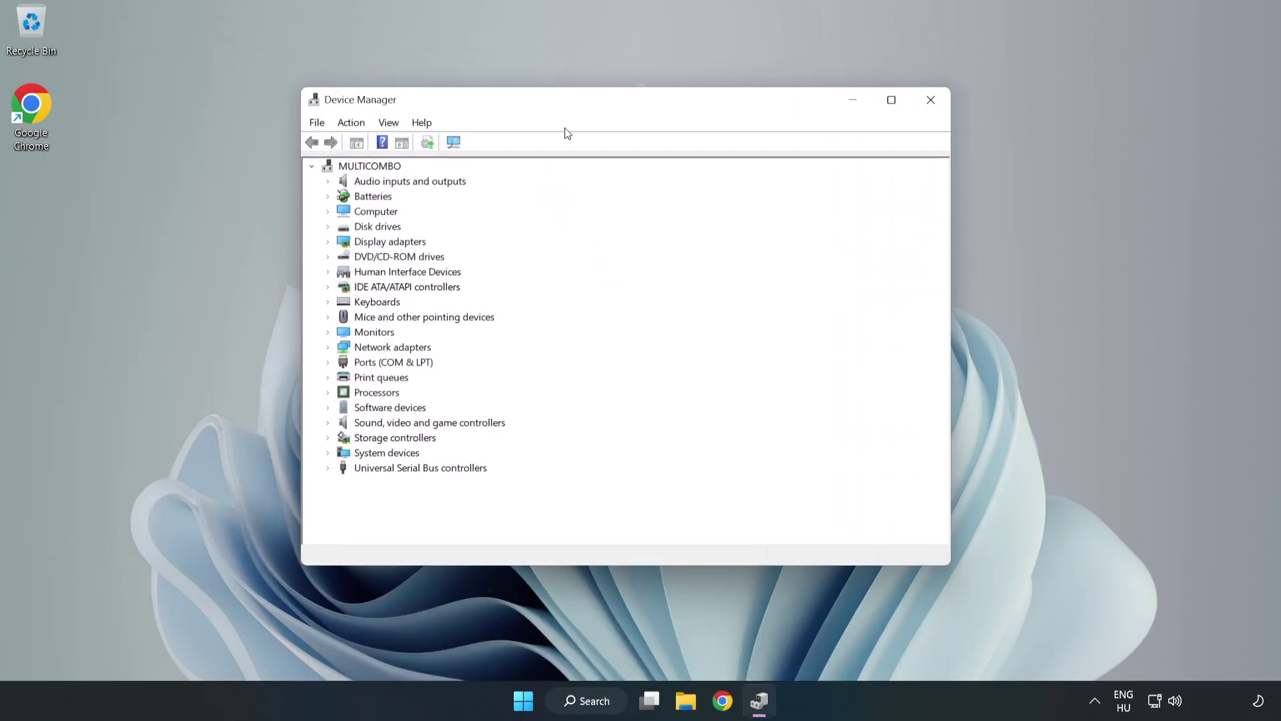
{"action": "left_click", "coordinate": [361, 428]}
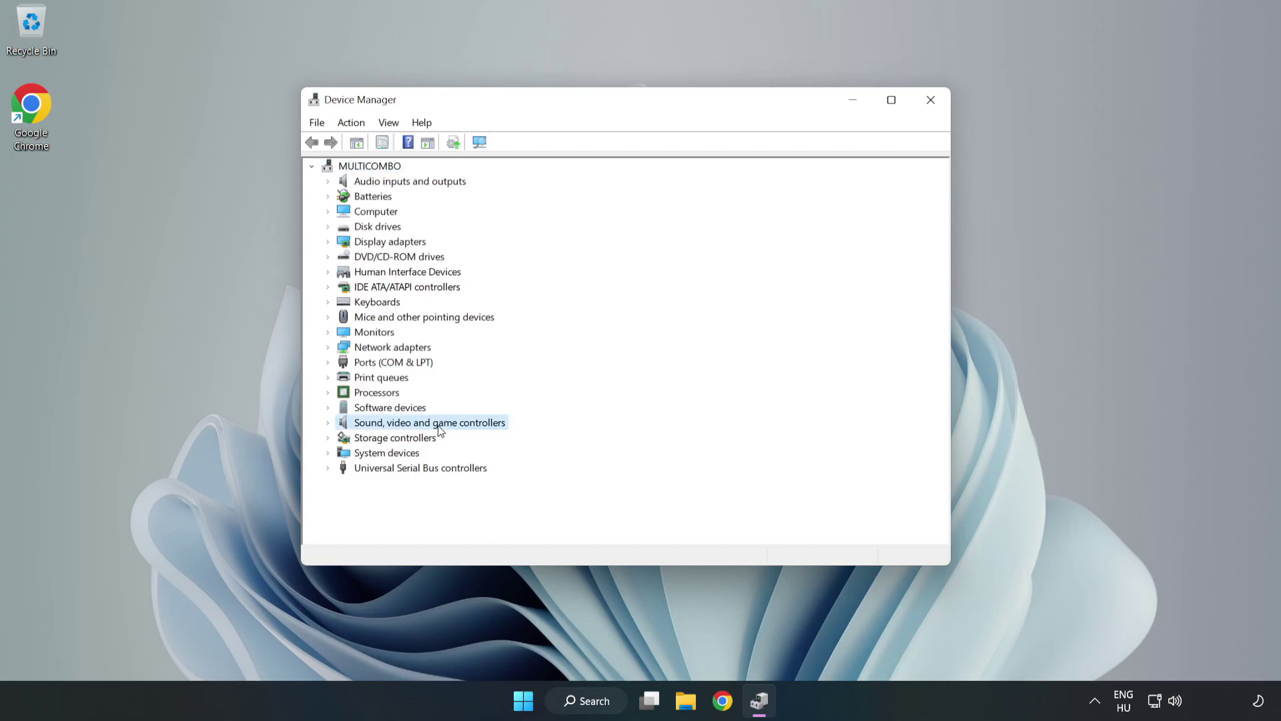
{"action": "left_click", "coordinate": [328, 424]}
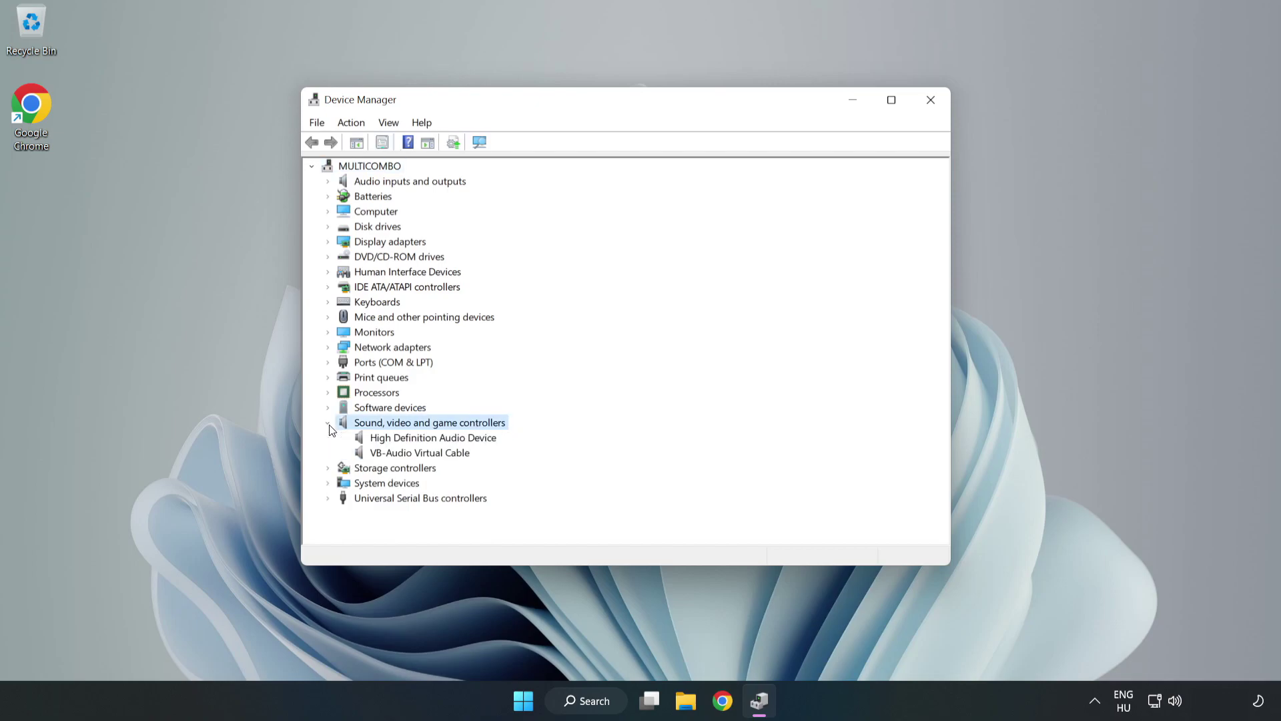
{"action": "left_click", "coordinate": [394, 439]}
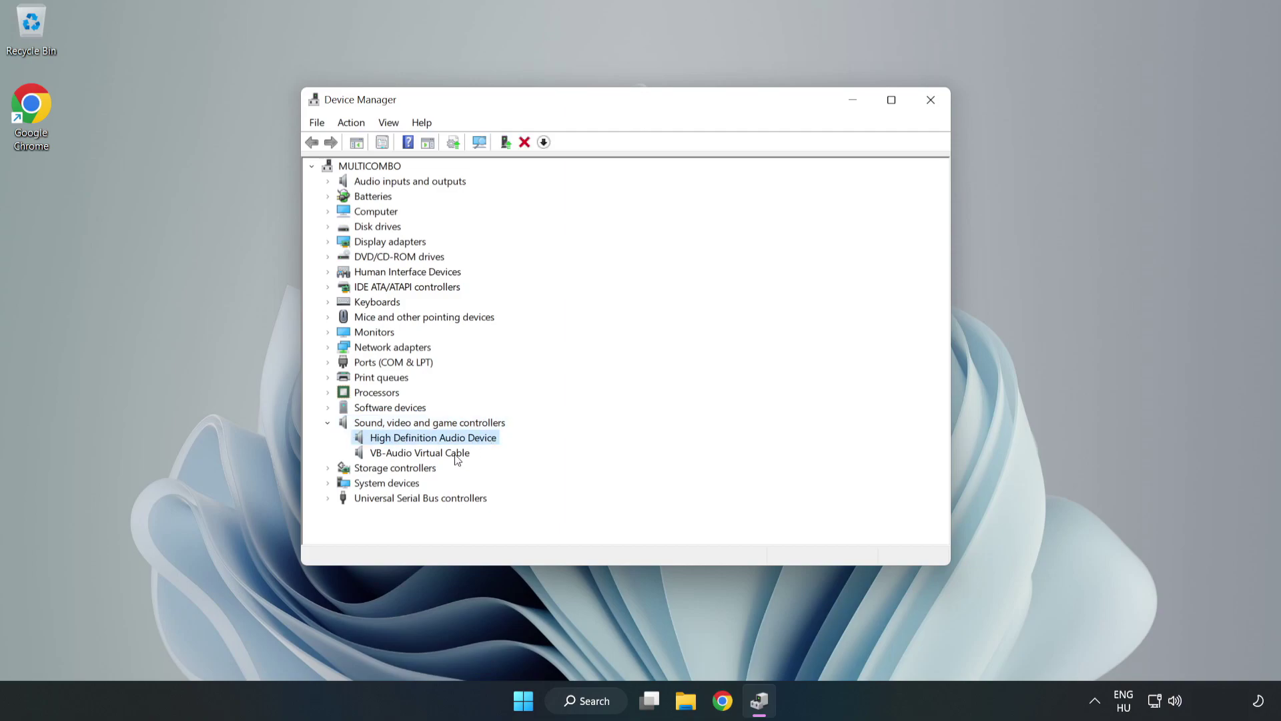
{"action": "right_click", "coordinate": [475, 440]}
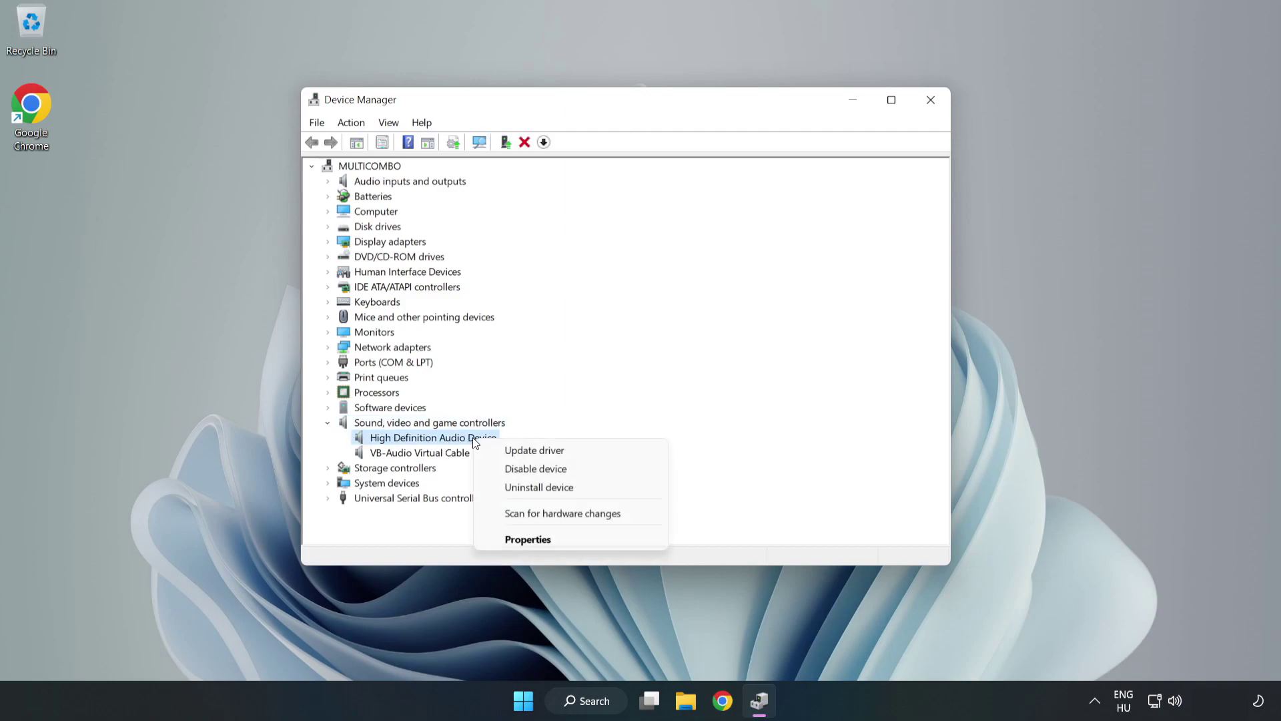
- Reinstall the High Definition Audio Device driver from the compatible drivers list, accept the warning, then close Device Manager
{"action": "left_click", "coordinate": [584, 452]}
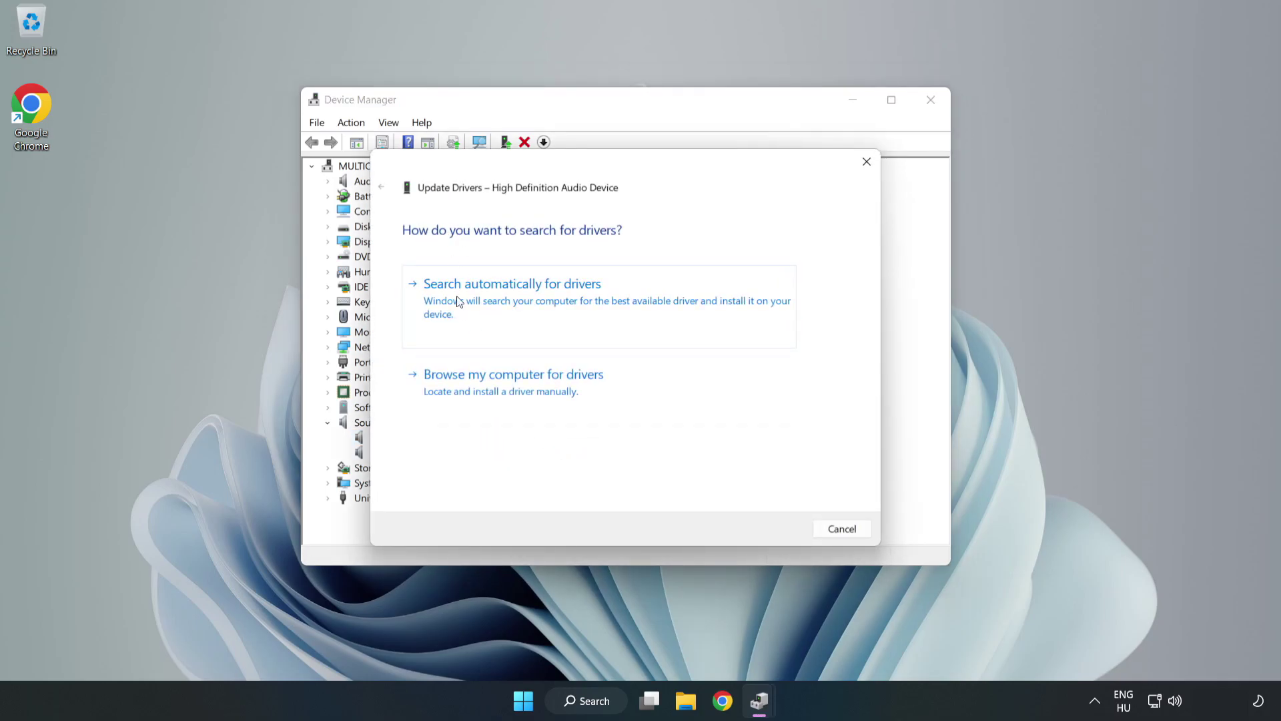
{"action": "left_click", "coordinate": [558, 392]}
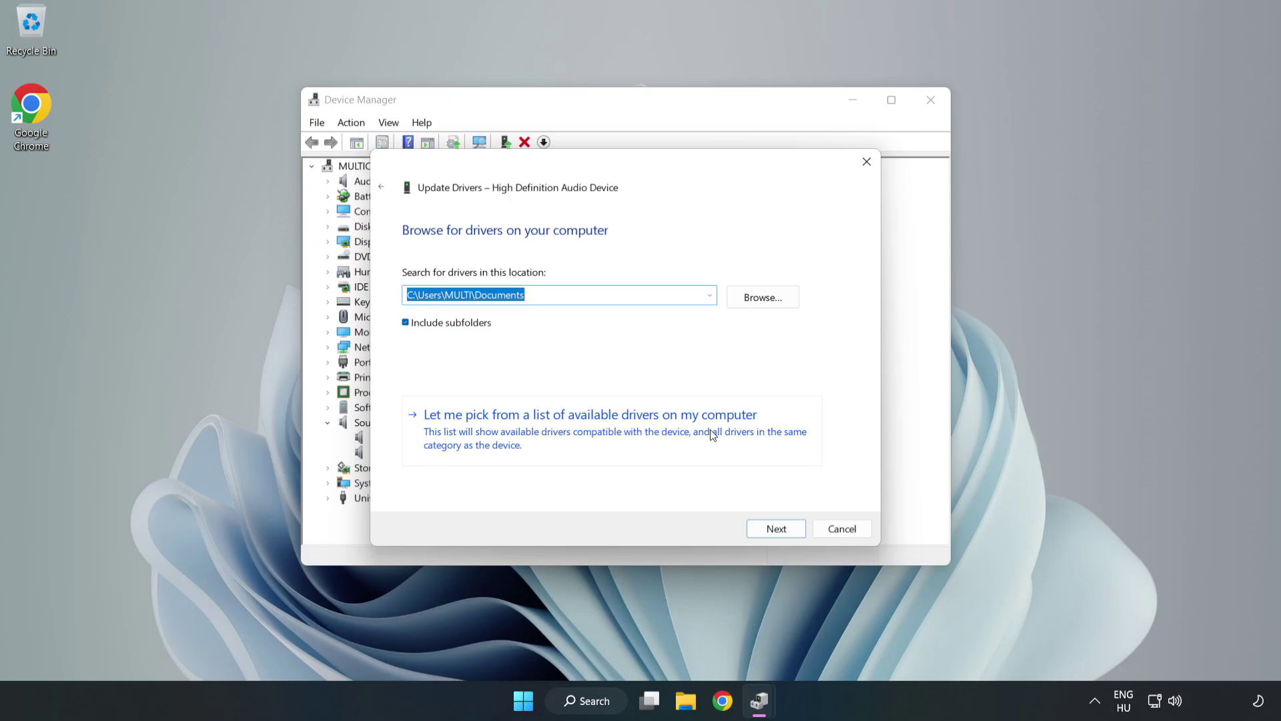
{"action": "left_click", "coordinate": [668, 440]}
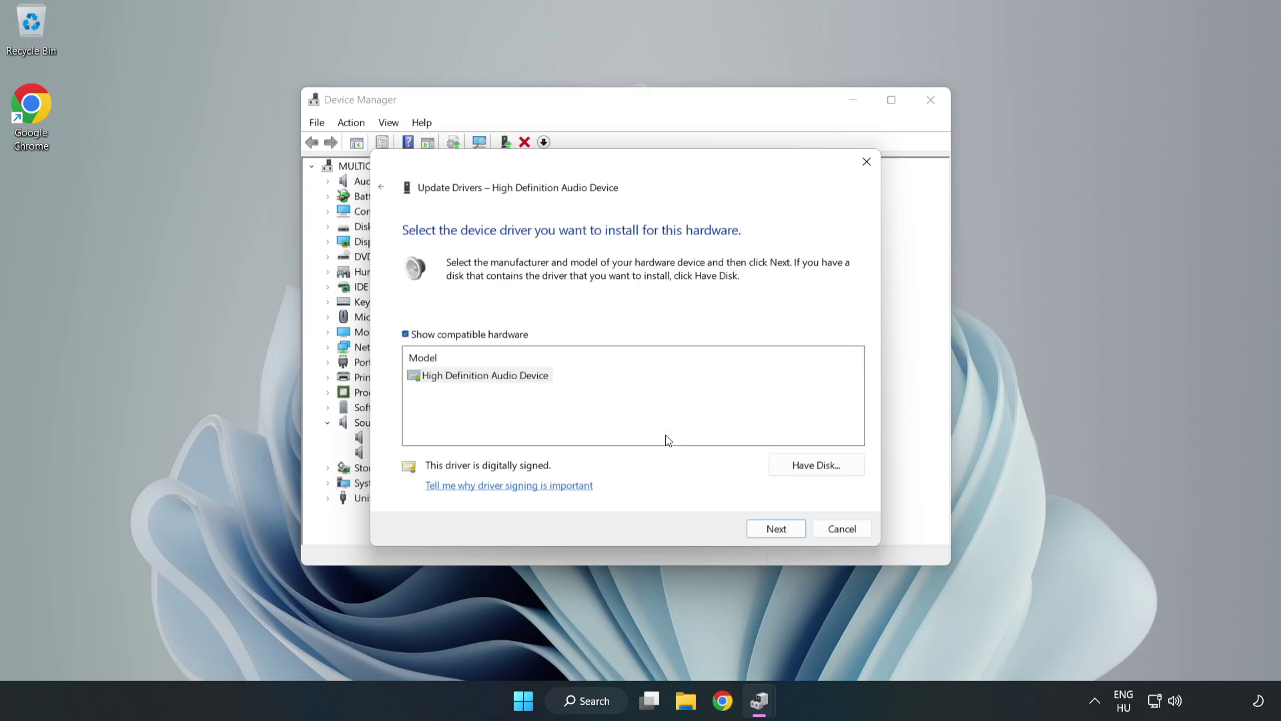
{"action": "left_click", "coordinate": [429, 380]}
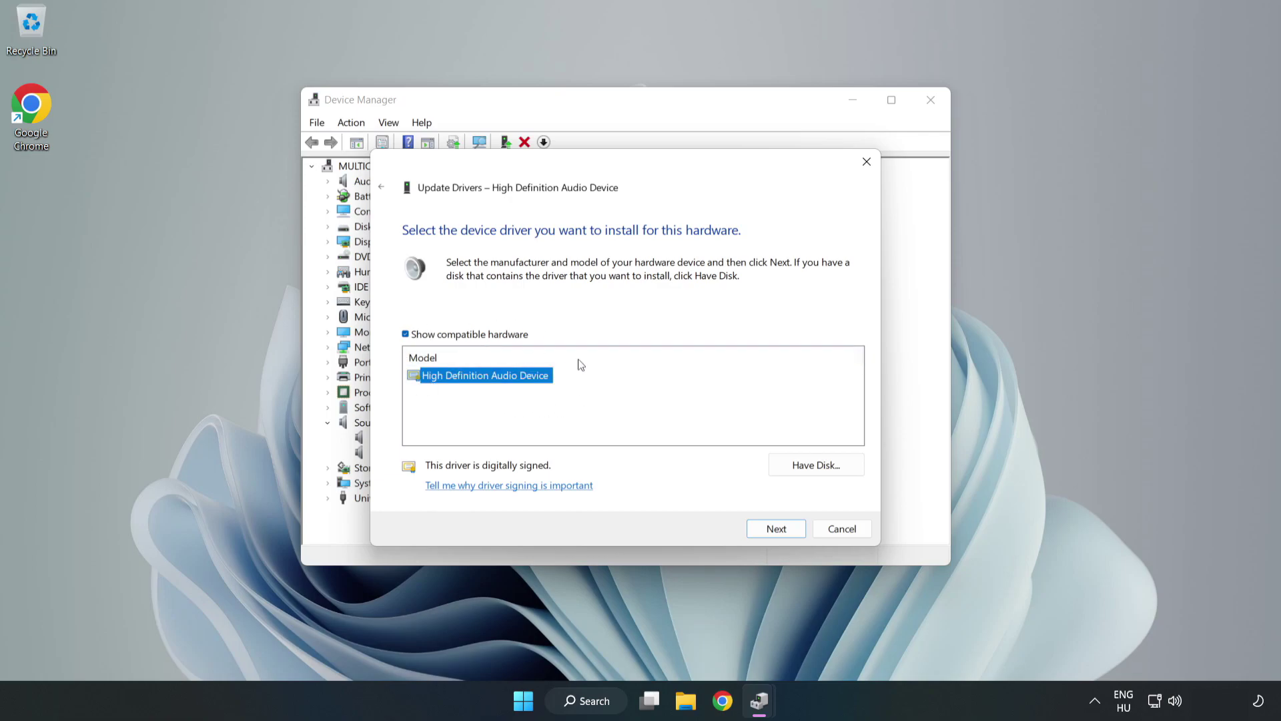
{"action": "left_click", "coordinate": [776, 531]}
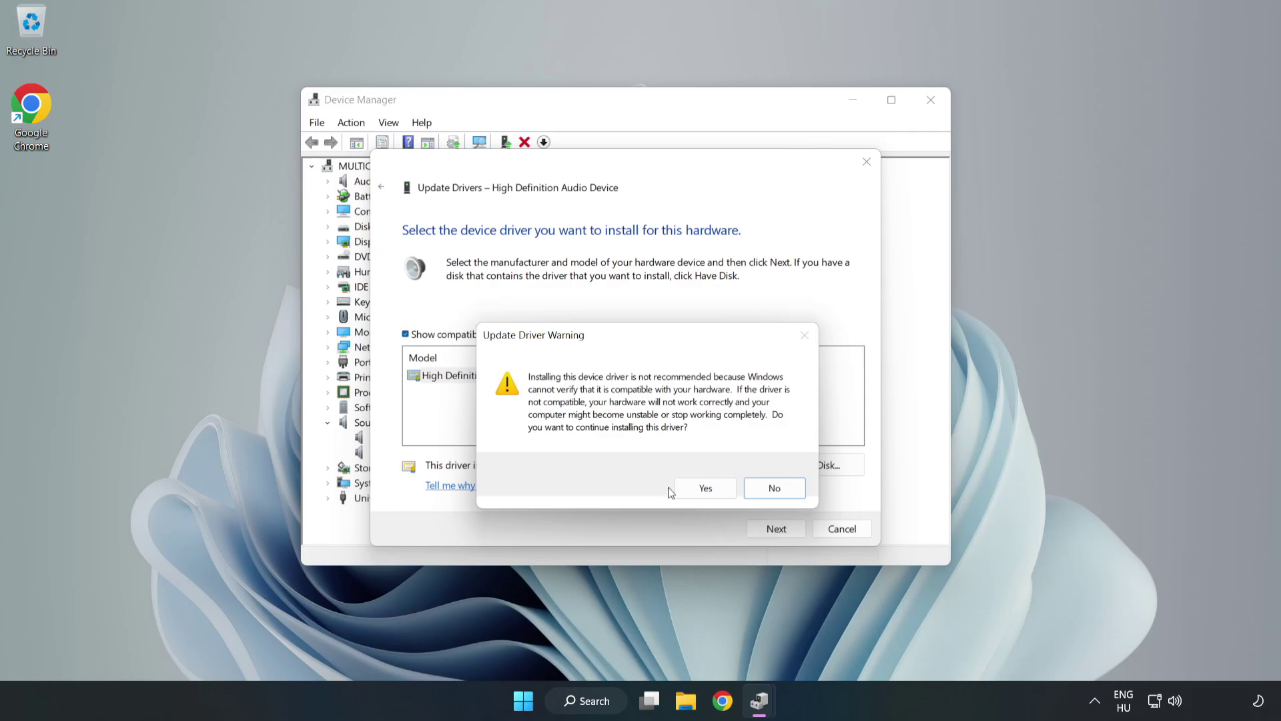
{"action": "left_click", "coordinate": [710, 490]}
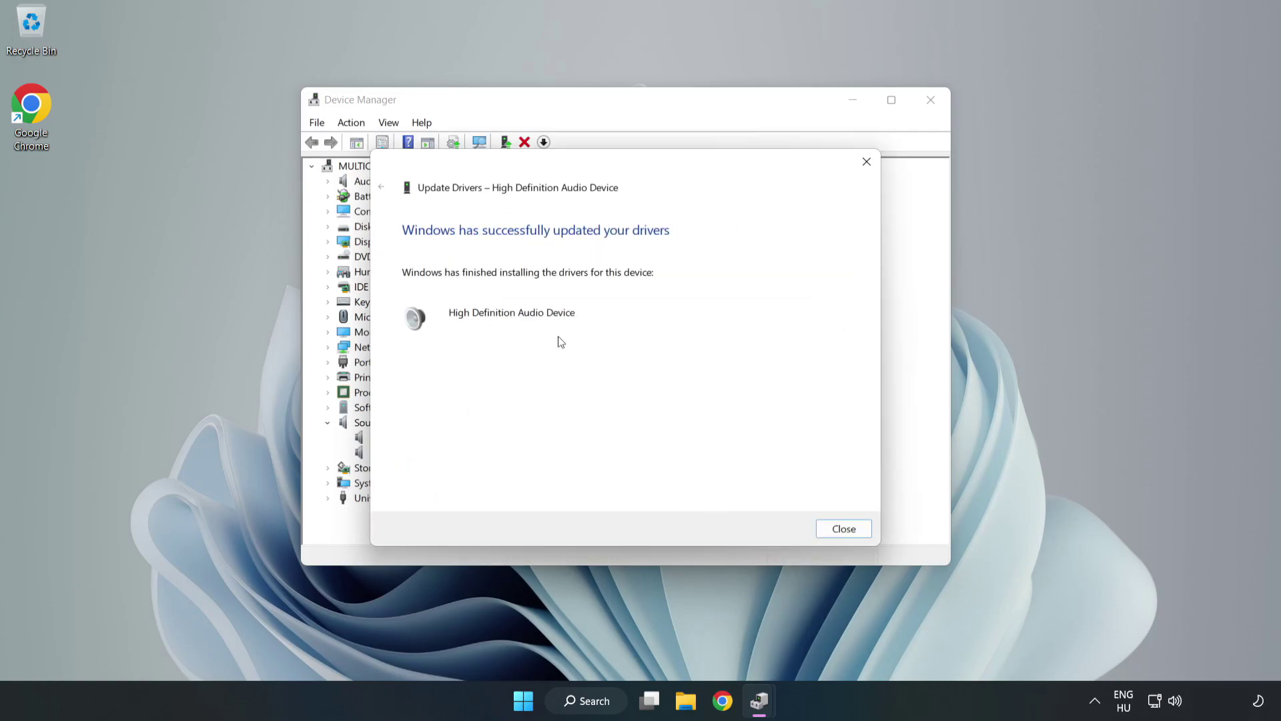
{"action": "left_click", "coordinate": [843, 529]}
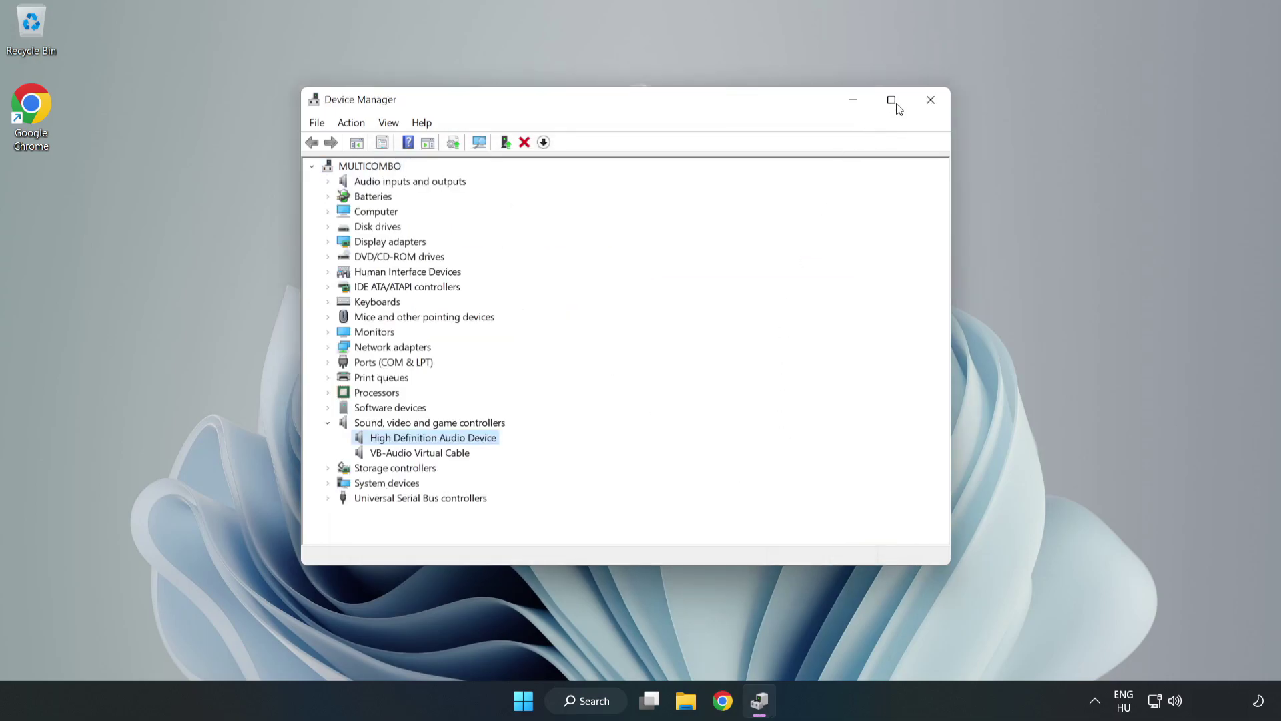
{"action": "left_click", "coordinate": [929, 101]}
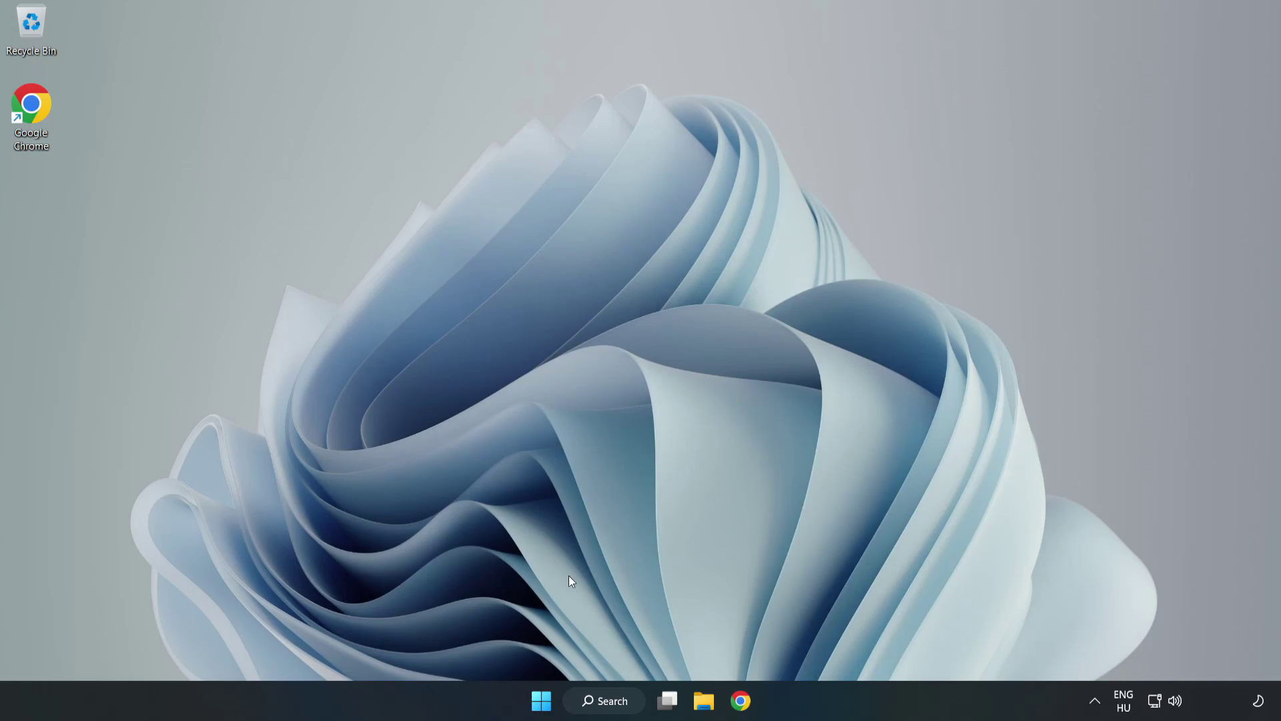